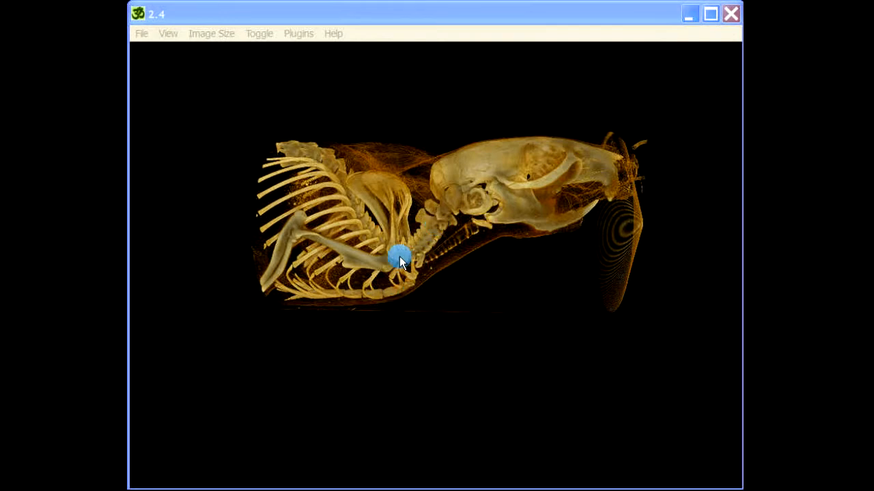
- Add a clip plane that cuts across the specimen's neck behind the skull
left_click_drag(399, 253, 413, 222)
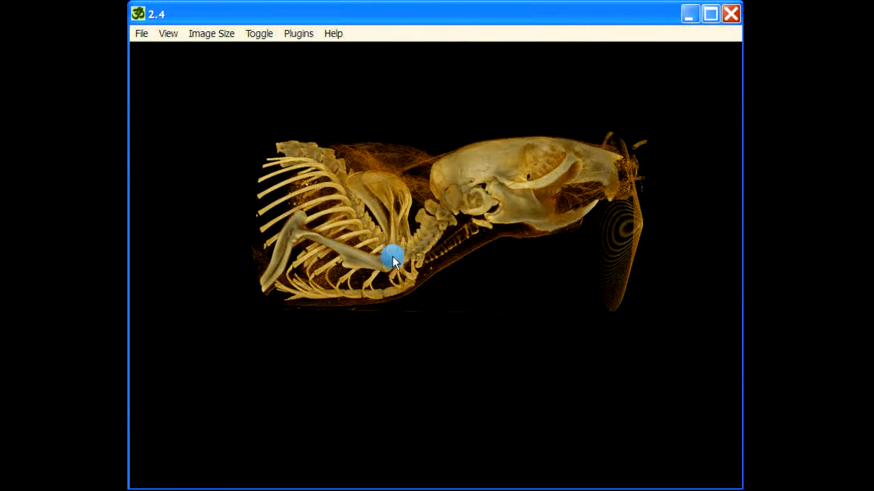
key("c")
left_click_drag(537, 344, 464, 226)
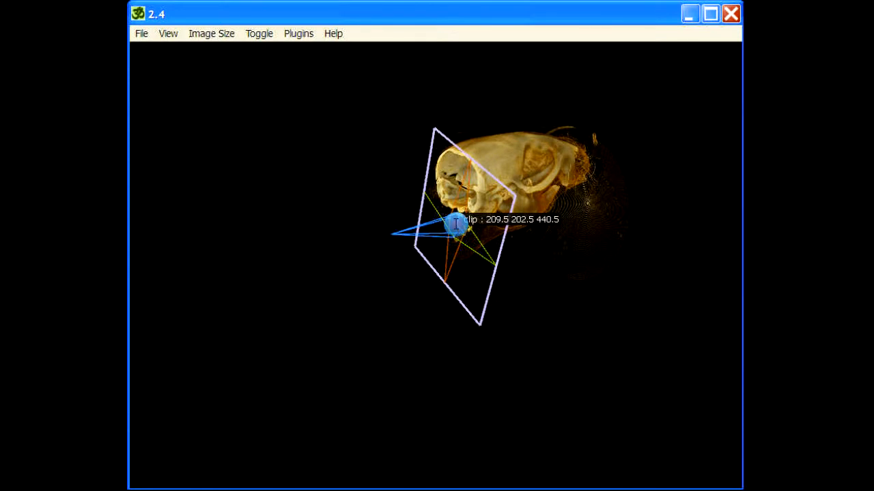
- Set the clip plane's viewport to 0 0 and its tfset to 0
double_click(456, 225)
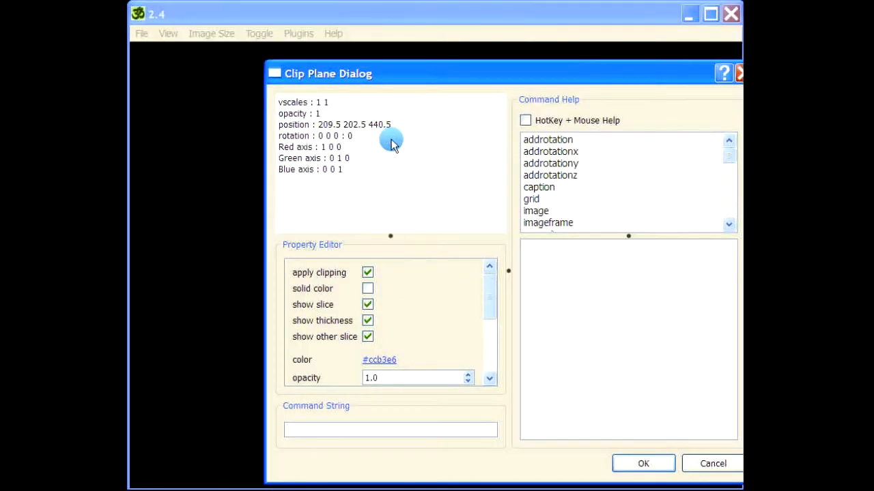
left_click_drag(391, 236, 391, 134)
left_click_drag(425, 302, 308, 300)
type("0")
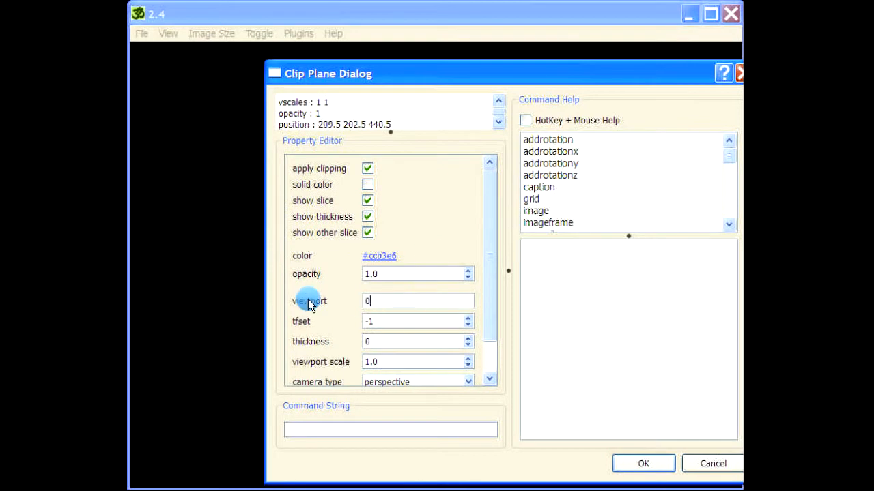
type(" 0")
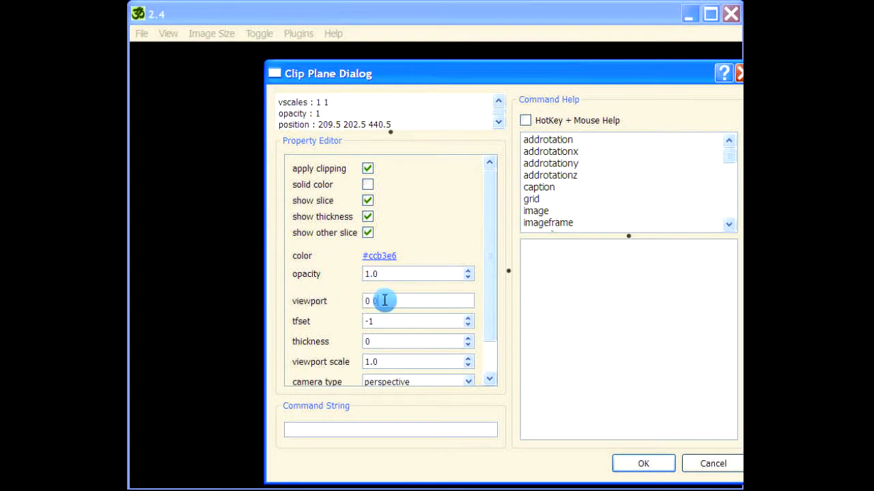
left_click_drag(351, 321, 389, 322)
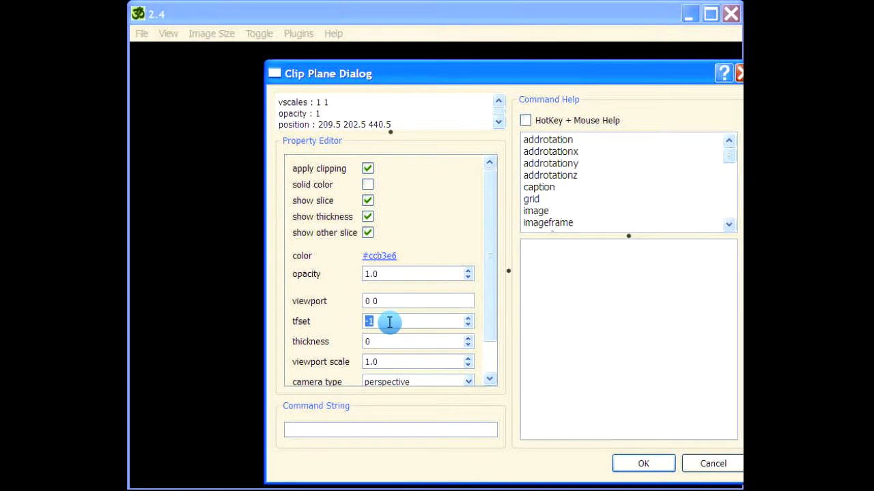
type("0")
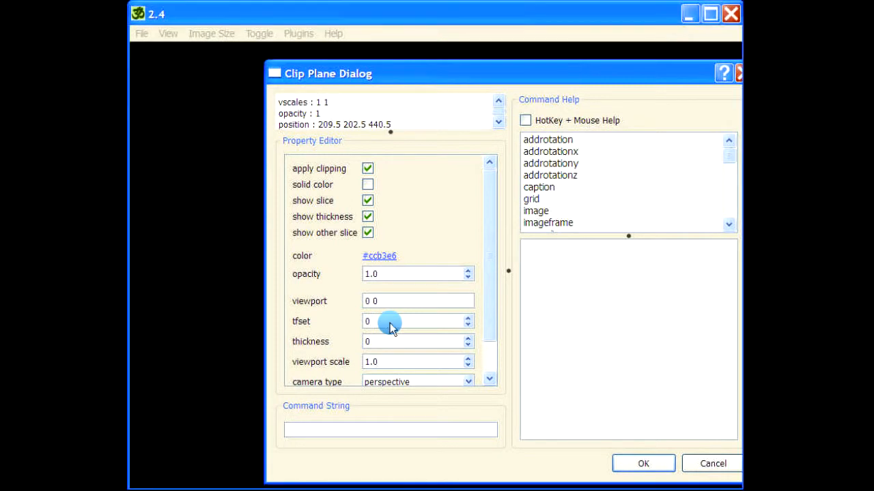
key("Return")
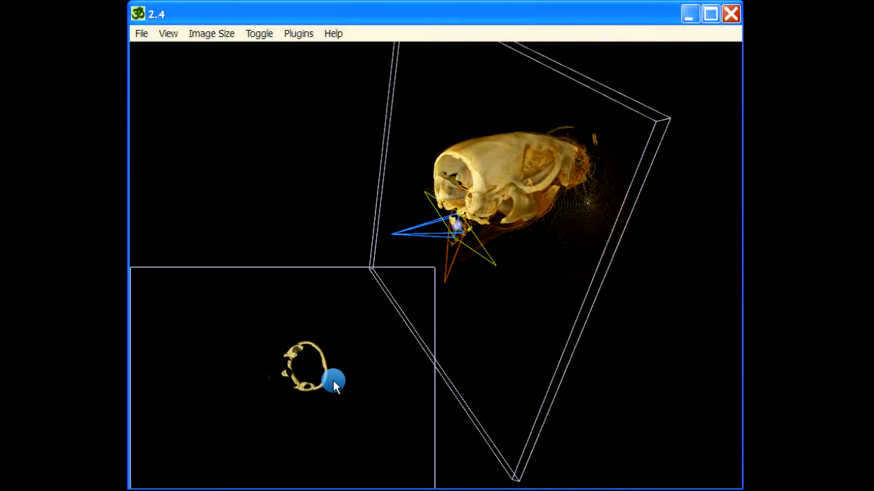
- Rotate the clip plane to slice lengthwise through the skull and neck in its viewport, and switch that viewport off
left_click_drag(336, 339, 195, 393)
left_click_drag(253, 369, 290, 363)
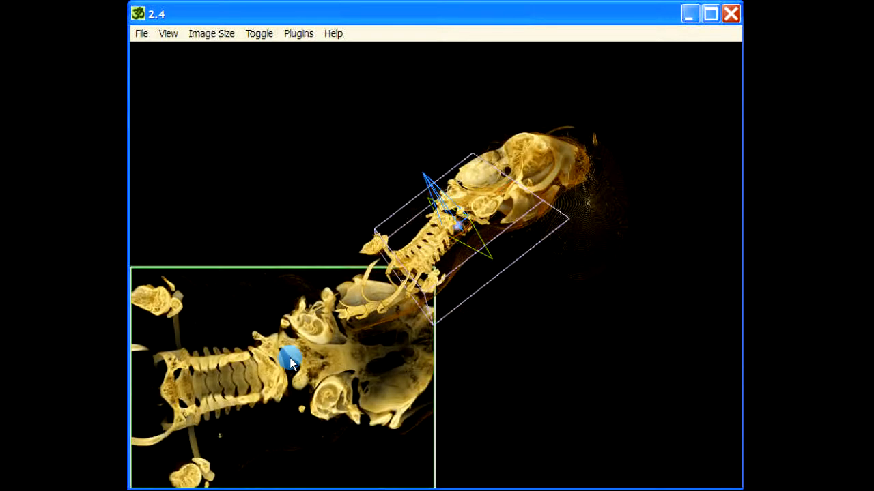
key("Escape")
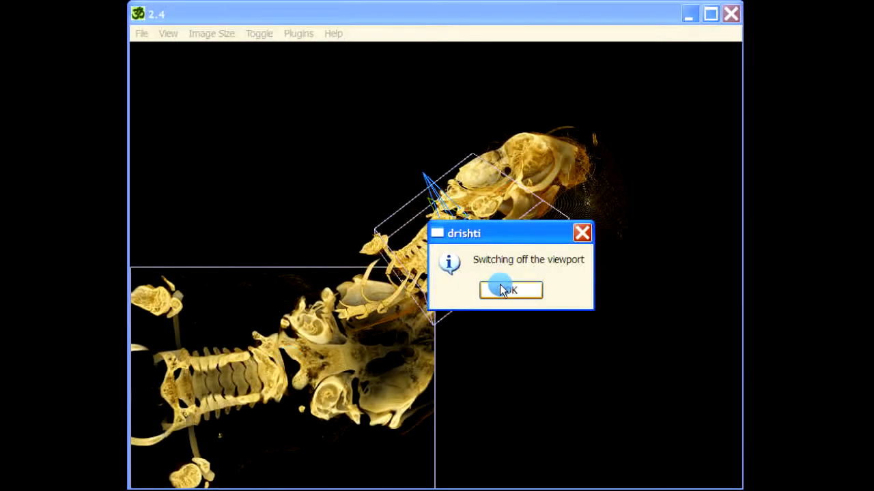
left_click(503, 288)
left_click_drag(457, 224, 537, 333)
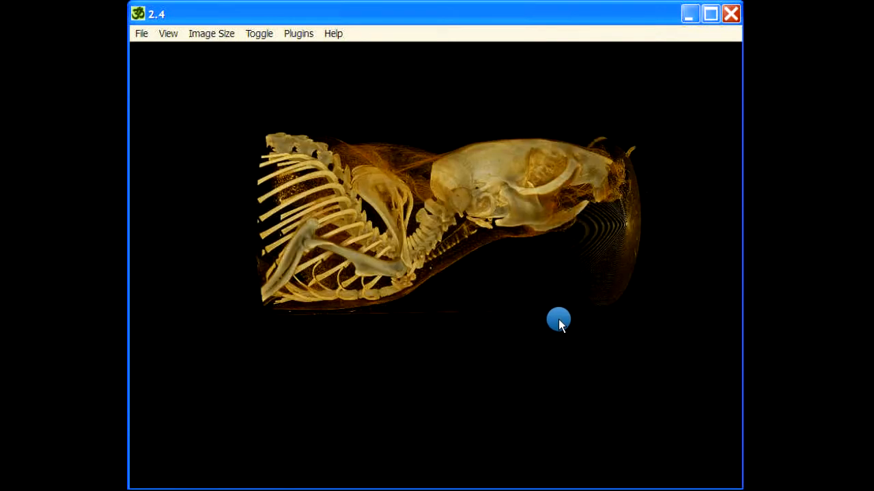
- Rotate the clip plane so it cuts the skull, neck and ribcage lengthwise in side view
right_click_drag(563, 298, 560, 297)
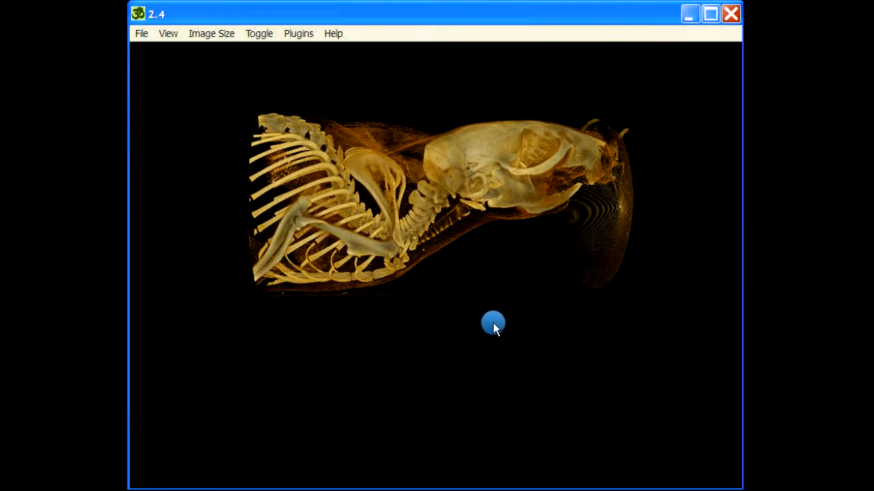
left_click_drag(494, 321, 608, 247)
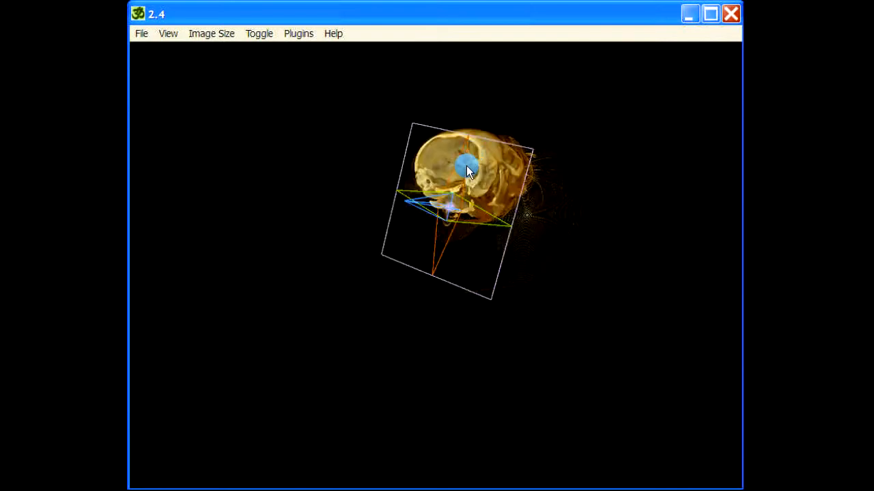
left_click_drag(409, 293, 506, 244)
left_click_drag(429, 301, 543, 339)
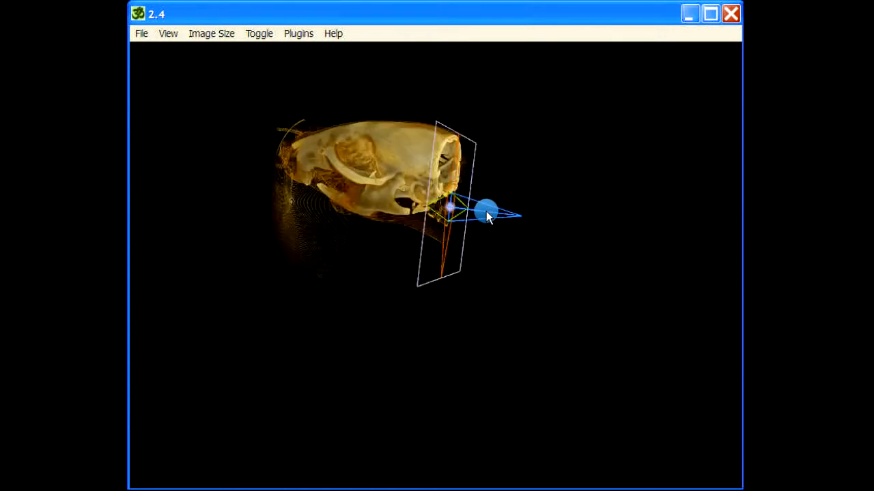
left_click_drag(486, 212, 487, 203)
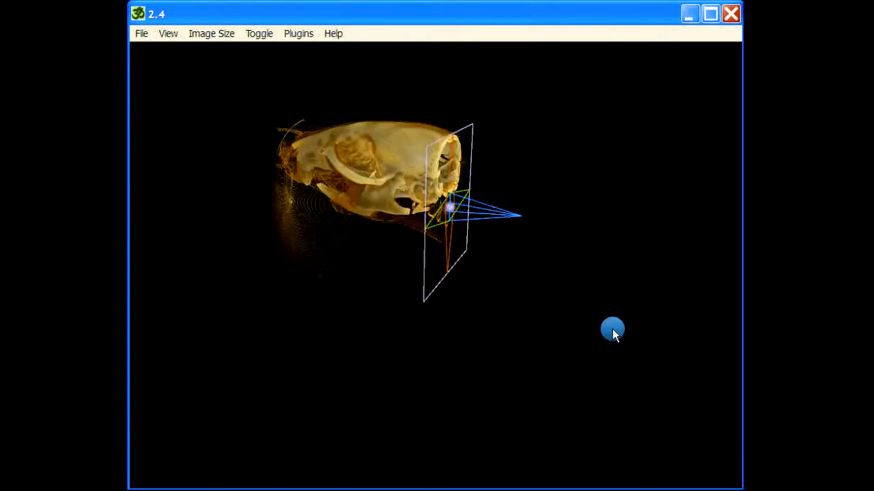
left_click_drag(612, 332, 512, 142)
left_click_drag(489, 385, 544, 384)
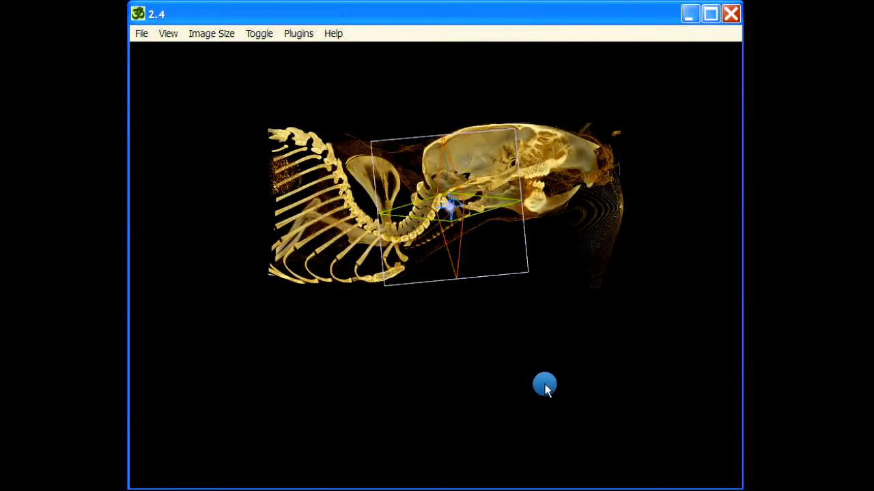
- Shift the lengthwise clip plane deeper into the body so the cut passes through the spine and chest
left_click_drag(307, 341, 743, 209)
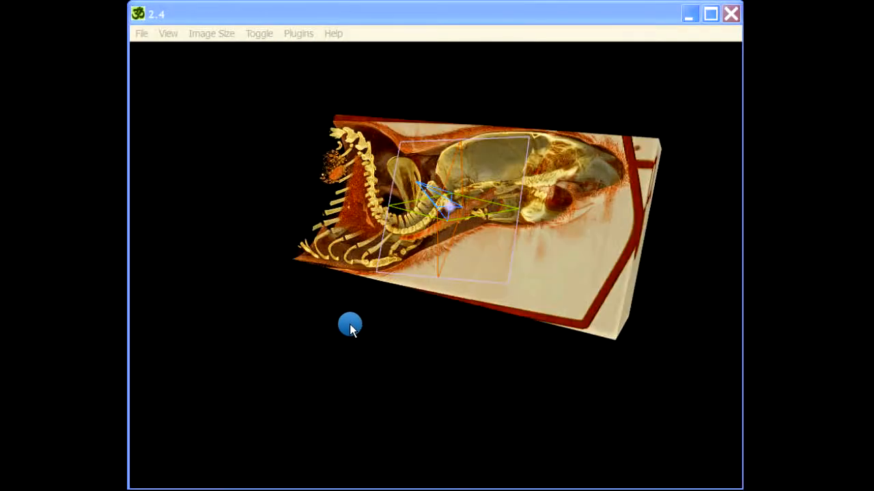
left_click_drag(349, 324, 504, 371)
mouse_move(420, 230)
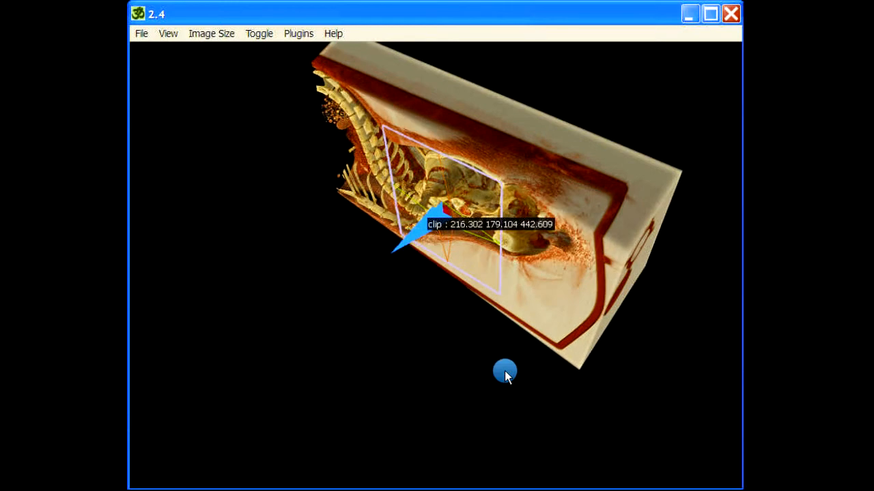
left_click_drag(684, 255, 343, 241)
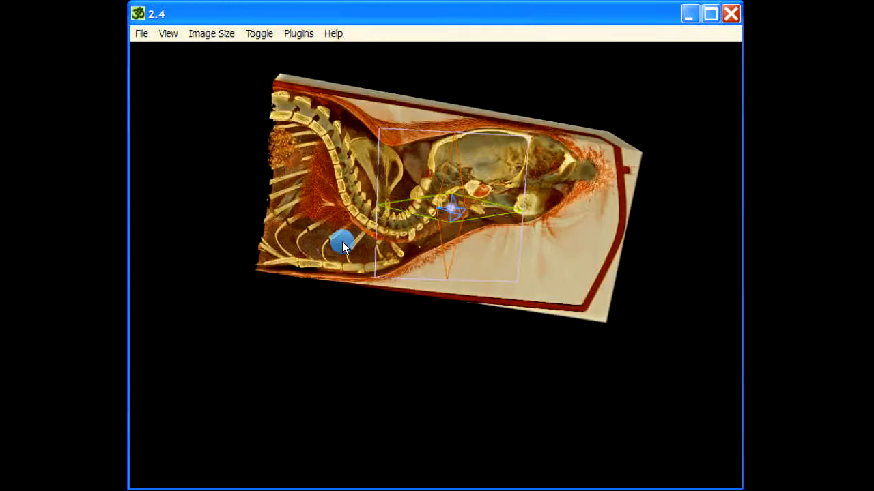
left_click_drag(413, 357, 504, 182)
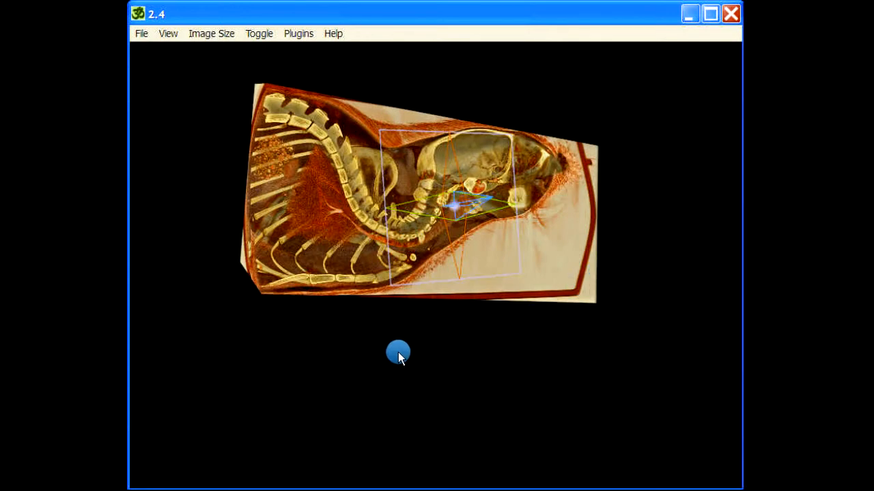
left_click_drag(398, 353, 391, 203)
- Readjust the clip plane along its blue axis and tilt it to expose the windpipe, spine and braincase
mouse_move(393, 203)
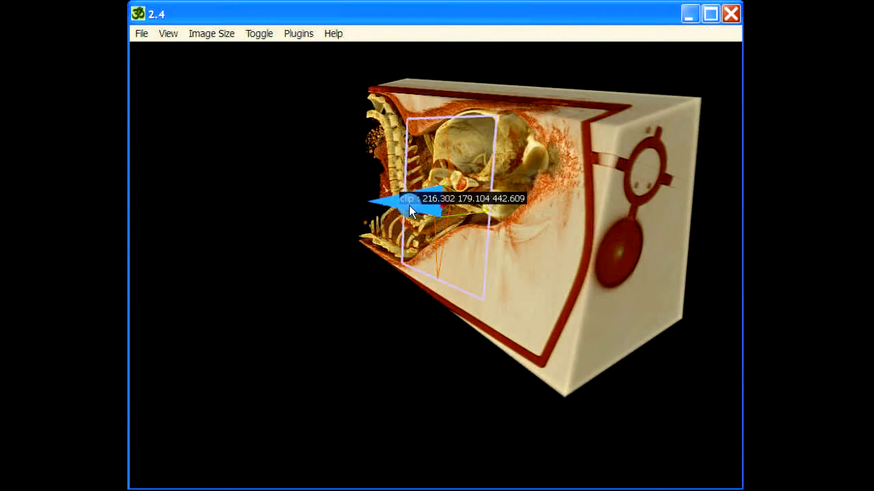
scroll(409, 205, "down", 5)
mouse_move(343, 368)
left_mouse_down()
mouse_move(594, 386)
mouse_move(575, 353)
mouse_move(546, 362)
left_mouse_up()
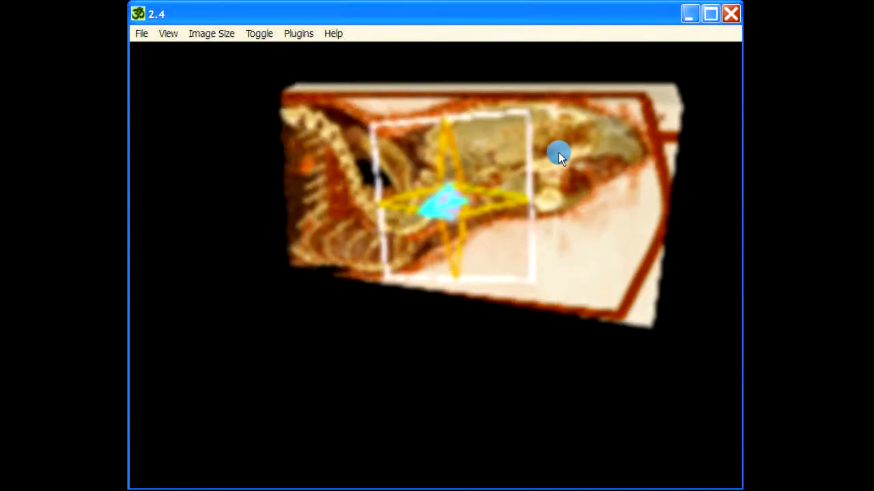
mouse_move(375, 239)
left_click_drag(376, 240, 322, 179)
left_click_drag(382, 369, 460, 252)
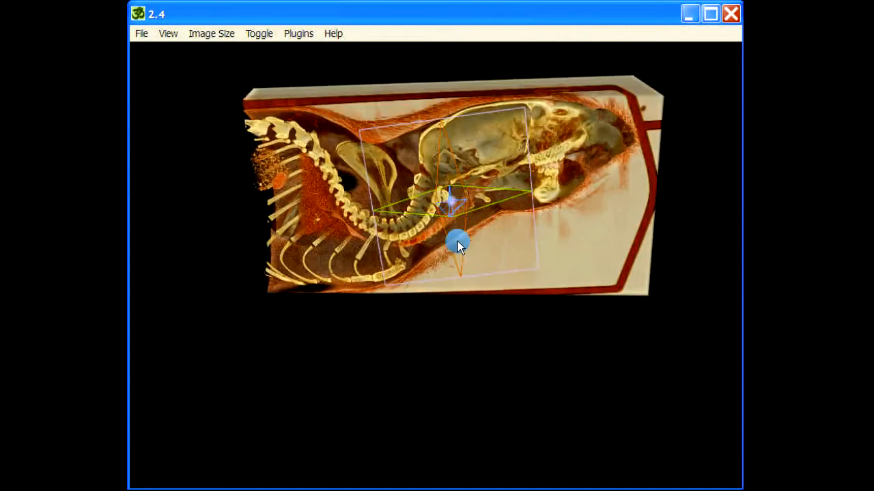
- Slide the clip plane's widget along its red axis below the neck and hide the widget
mouse_move(458, 241)
mouse_move(467, 294)
left_mouse_down()
mouse_move(466, 303)
mouse_move(465, 288)
left_mouse_up()
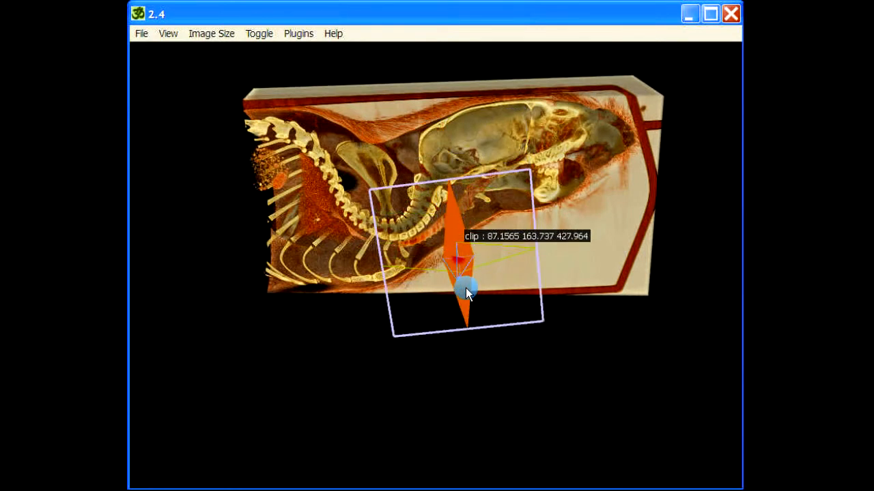
key("v")
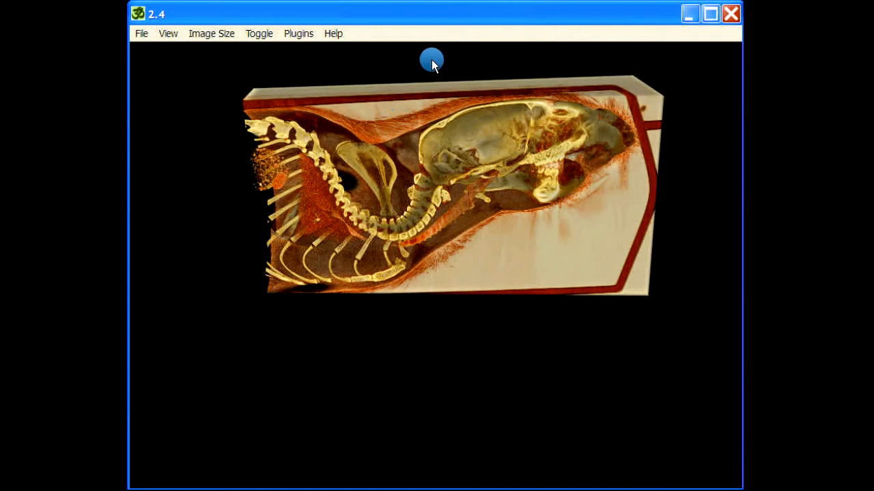
- Place ten points on the cut surface from the chest along the windpipe and through the skull to the nose
left_click_drag(432, 59, 621, 133)
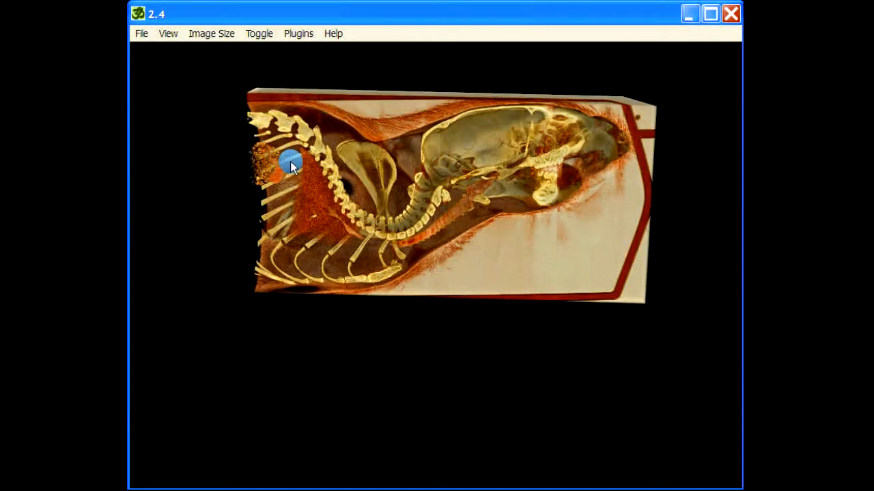
left_click(258, 151, "shift")
left_click(353, 232, "shift")
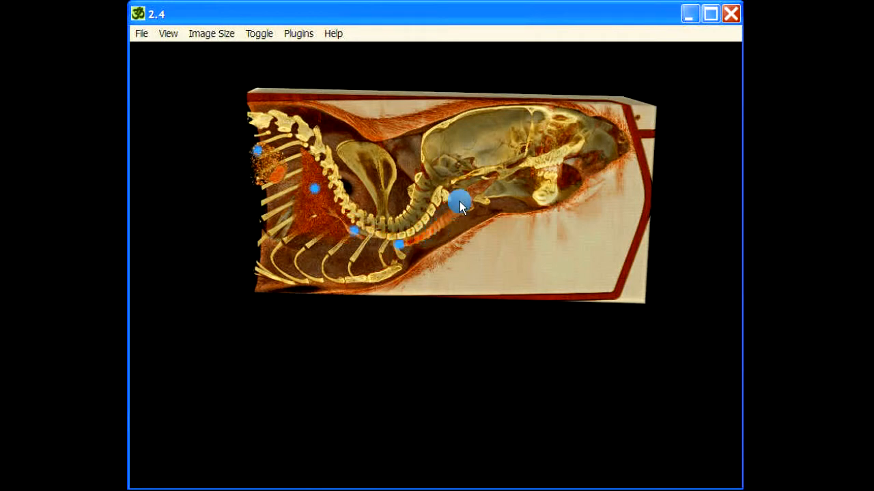
left_click(502, 172, "shift")
left_click(537, 152, "shift")
left_click(567, 138, "shift")
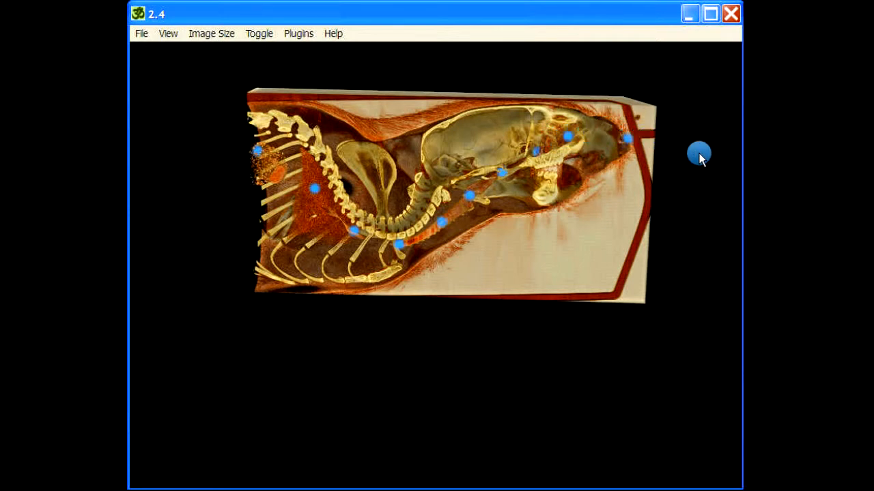
- Convert the placed points into a path with the "path" command
key("space")
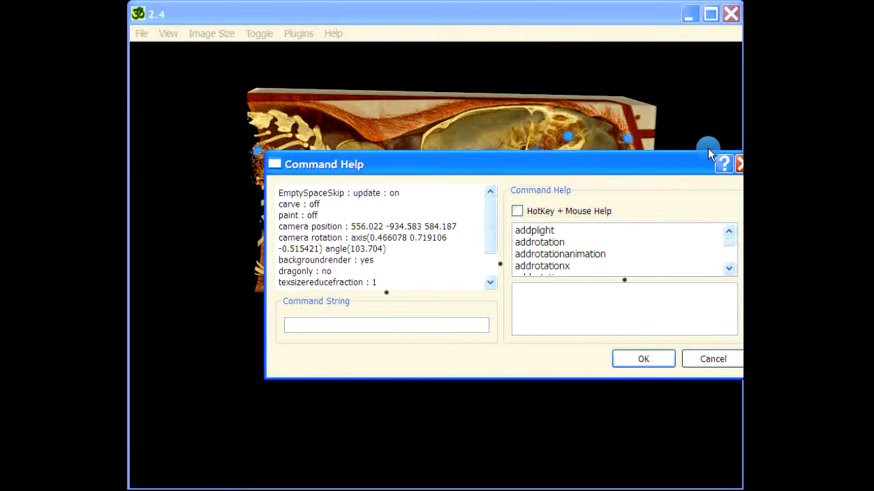
left_click(445, 326)
type("path")
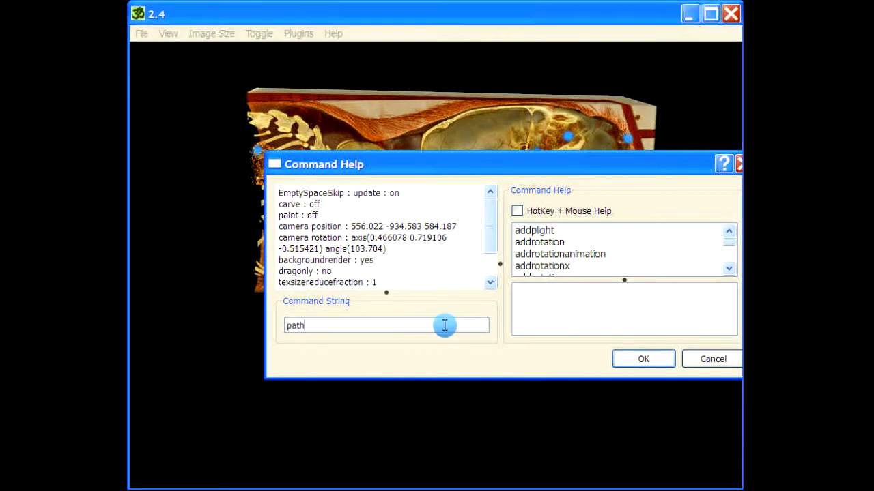
key("Return")
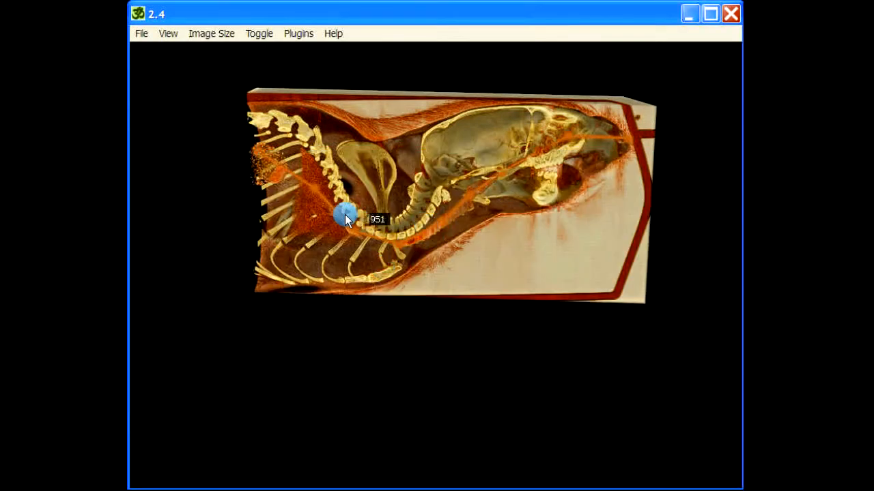
- Set the windpipe path's radius to 50 with the "radius 50" command
double_click(345, 213)
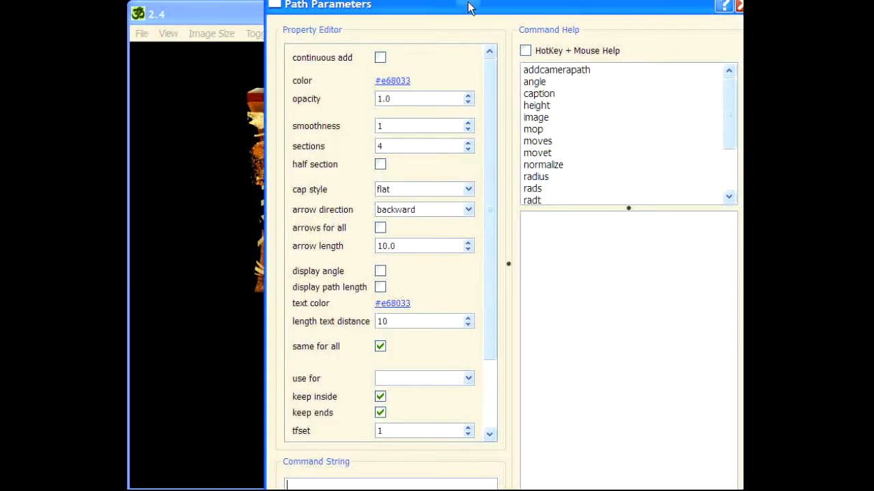
left_click_drag(468, 4, 439, 0)
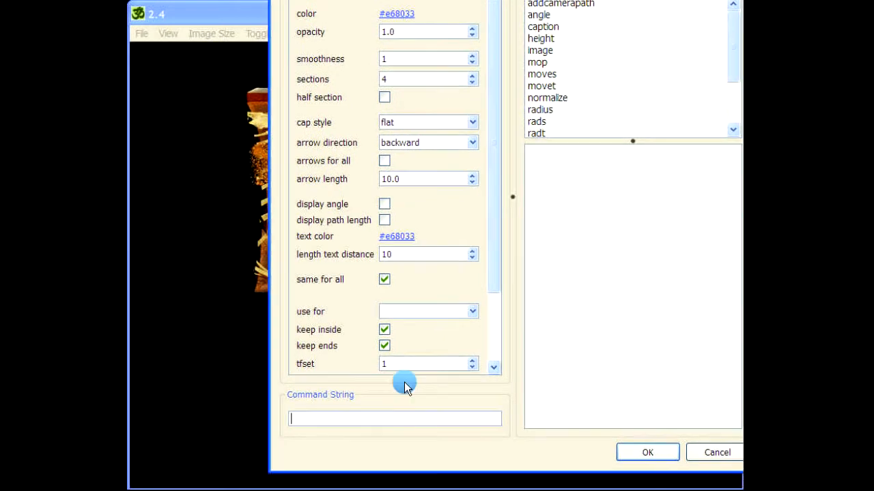
type("radius ")
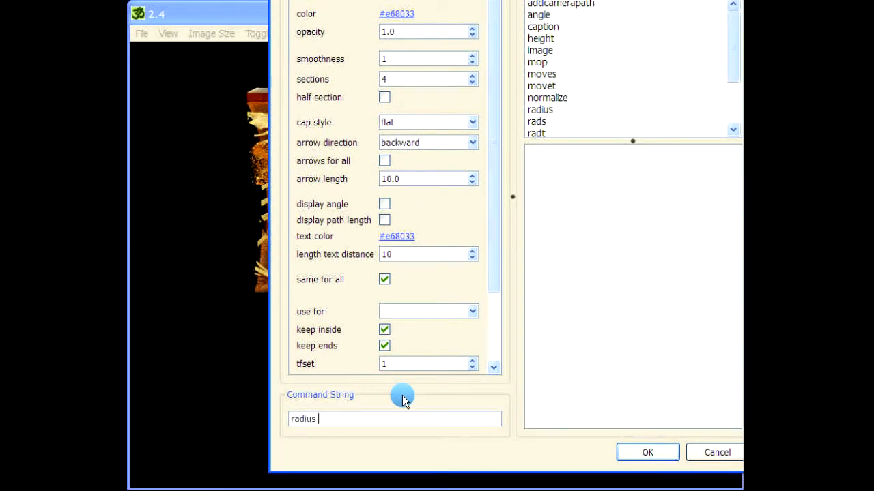
type("50")
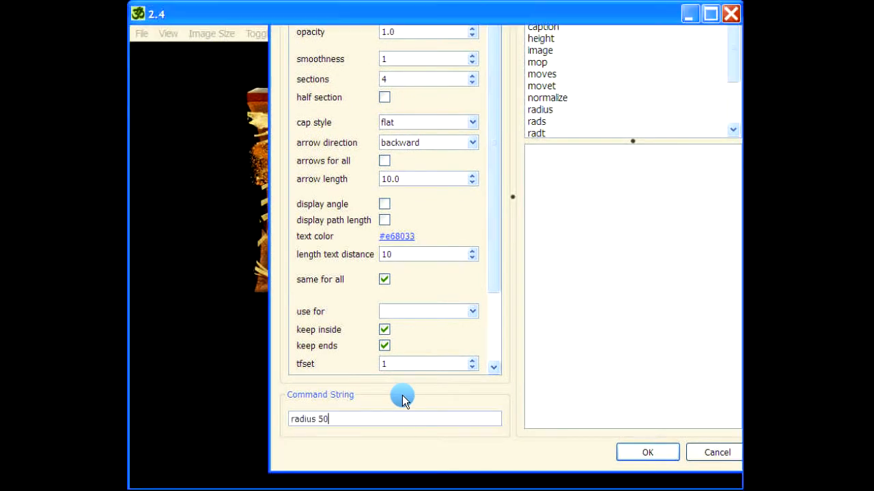
key("Return")
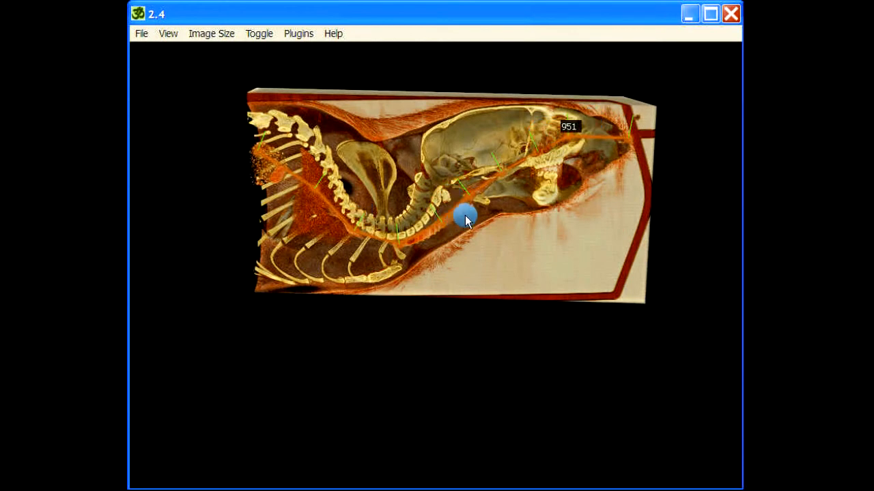
- Set the windpipe path's smoothness to 10
key("space")
left_click(397, 129)
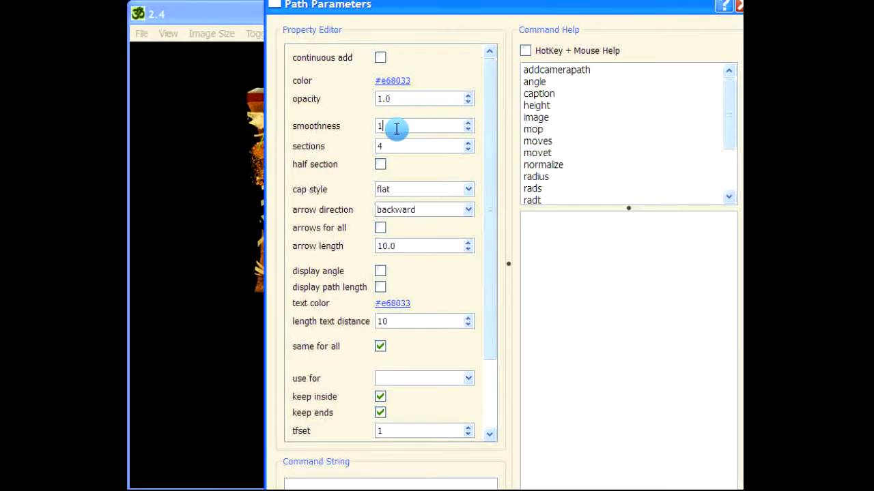
type("0")
key("Return")
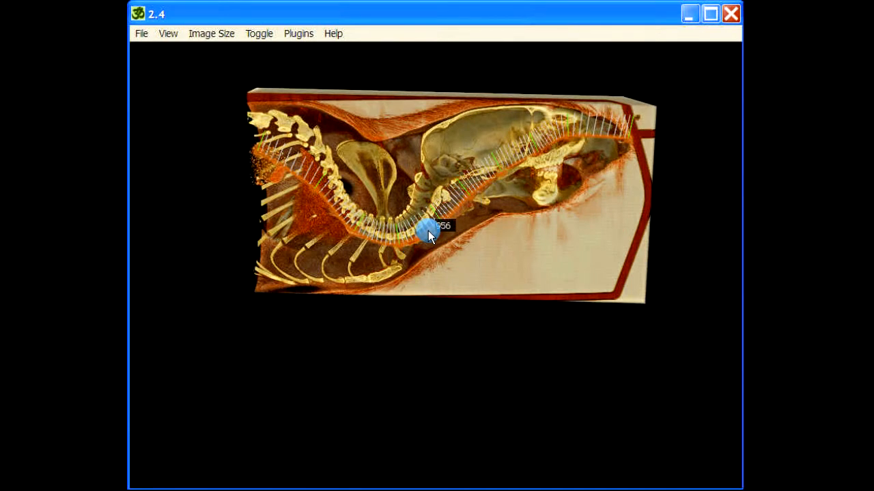
- Give the path a viewport of "0 0 1 0.5" and set its viewport tfset to 0
key("space")
left_click_drag(490, 318, 490, 387)
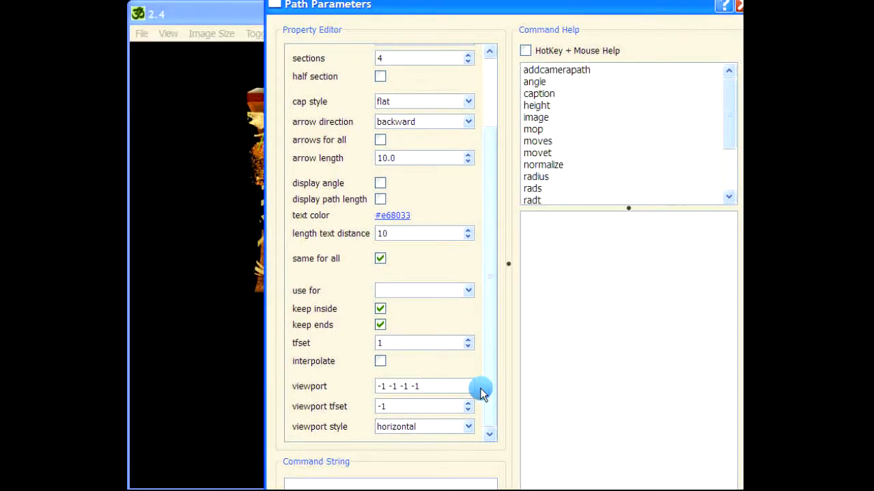
left_click_drag(434, 386, 334, 394)
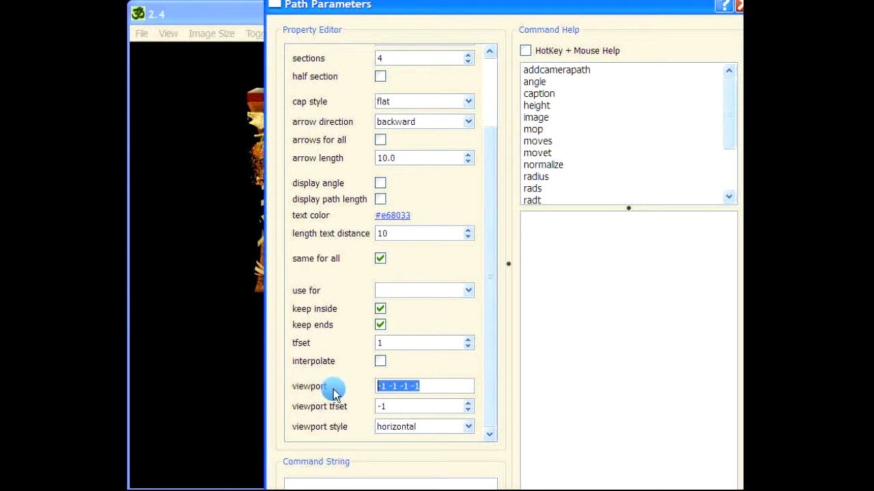
type("0 0")
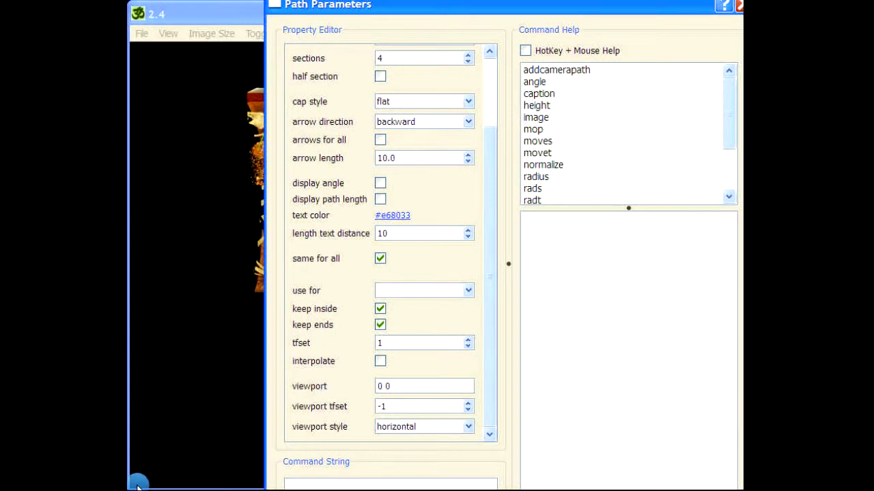
type("1")
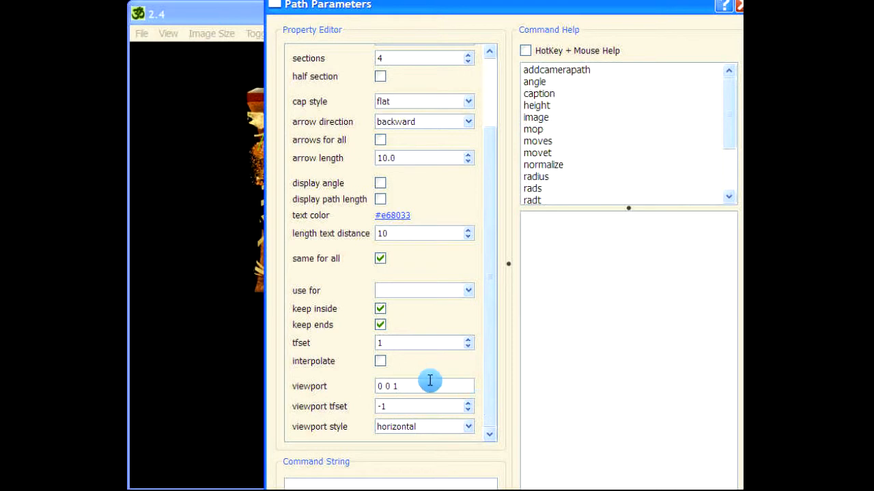
type("0.5")
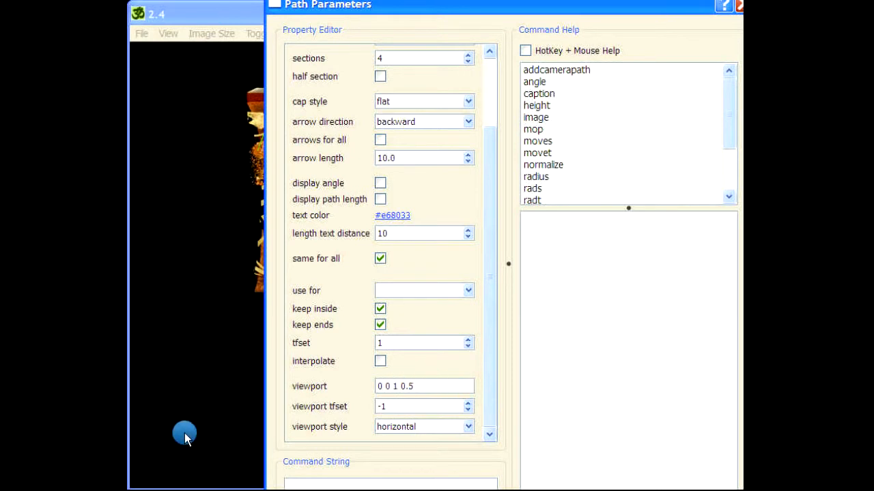
left_click(387, 406)
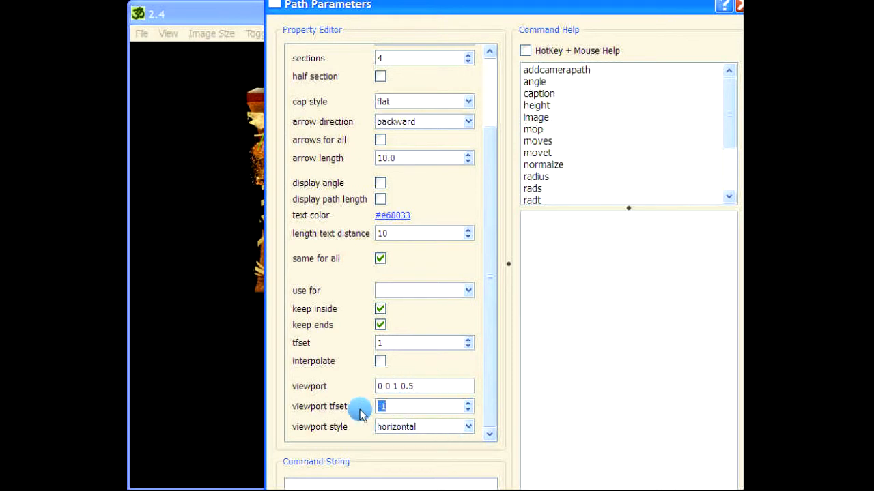
type("0")
key("Return")
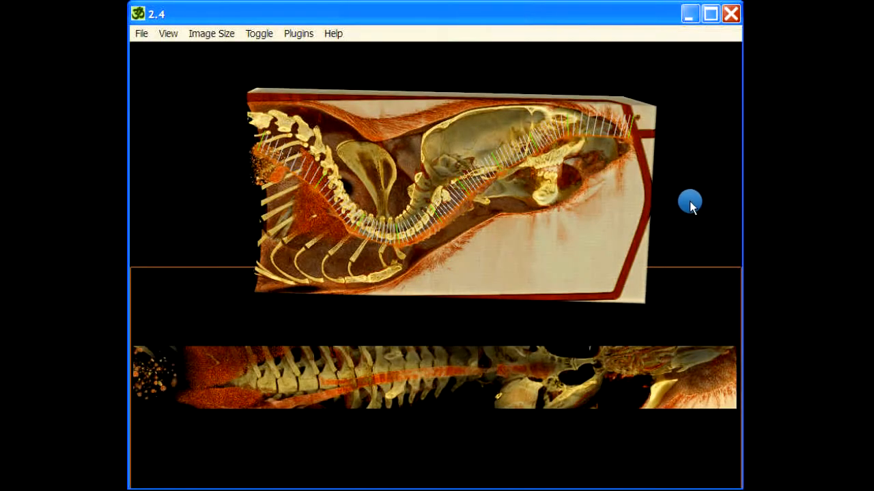
- Adjust the path's end point at the nose and widen the straightened viewport strip to take in the ribs and skull
right_click_drag(690, 202, 693, 157)
scroll(692, 157, "down", 2)
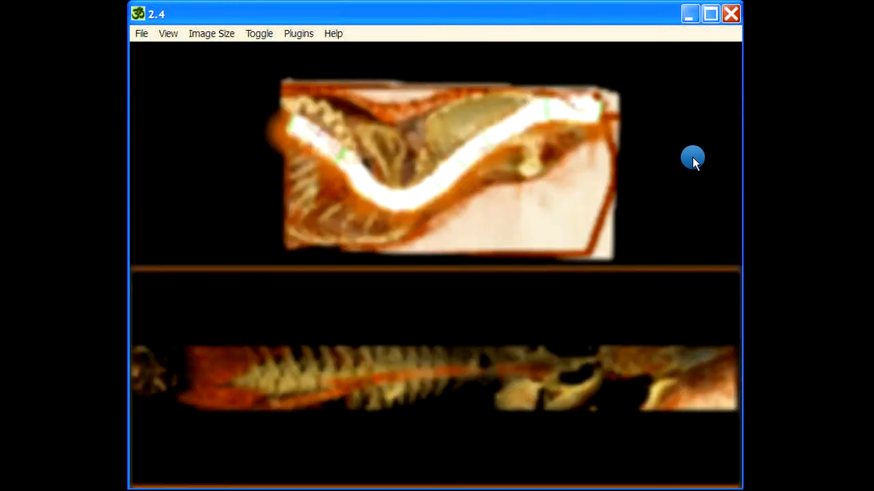
mouse_move(593, 121)
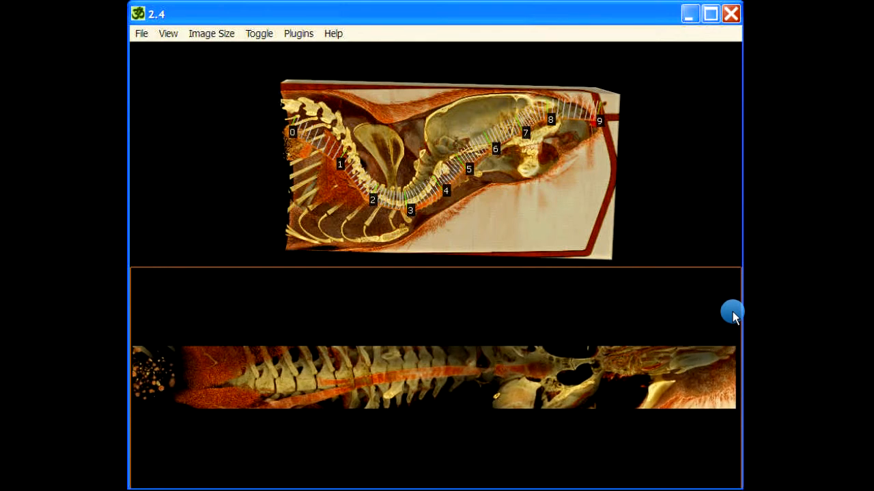
mouse_move(590, 144)
left_mouse_down()
mouse_move(589, 124)
mouse_move(553, 117)
mouse_move(578, 123)
left_mouse_up()
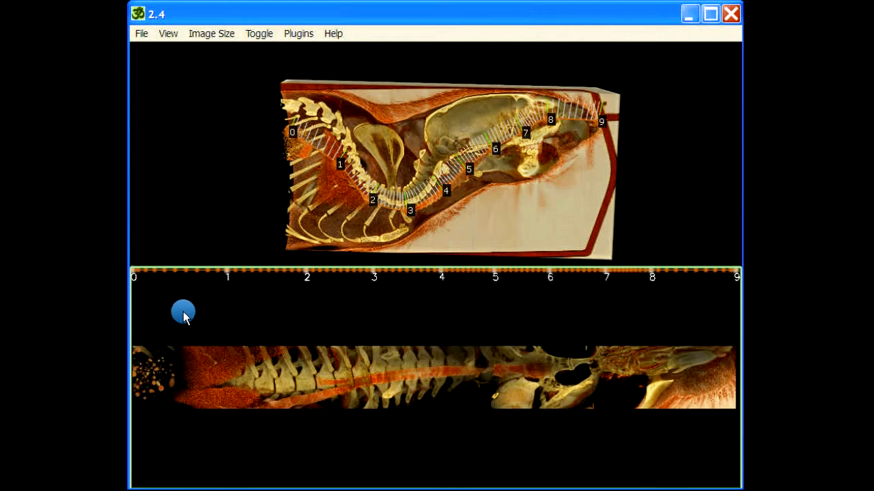
left_click_drag(183, 314, 183, 290)
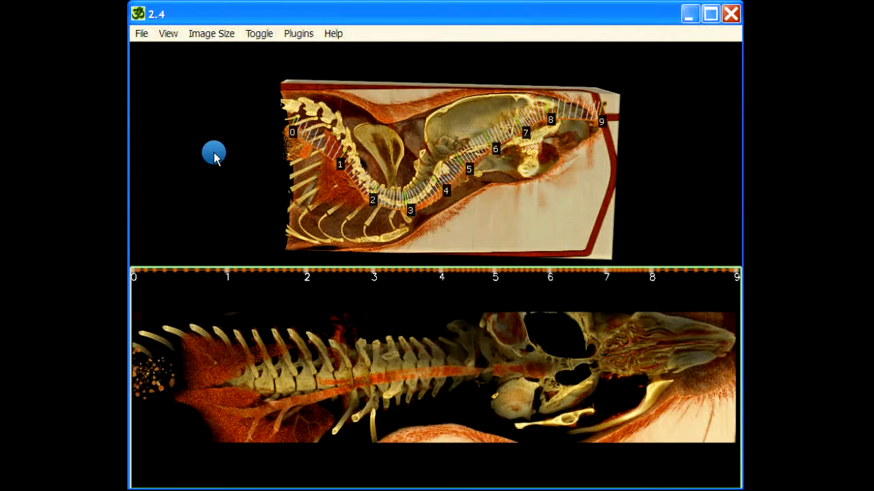
- Rotate the specimen in the main 3D view and switch off the soft-tissue rendering, leaving mainly the bones
left_click_drag(221, 123, 233, 239)
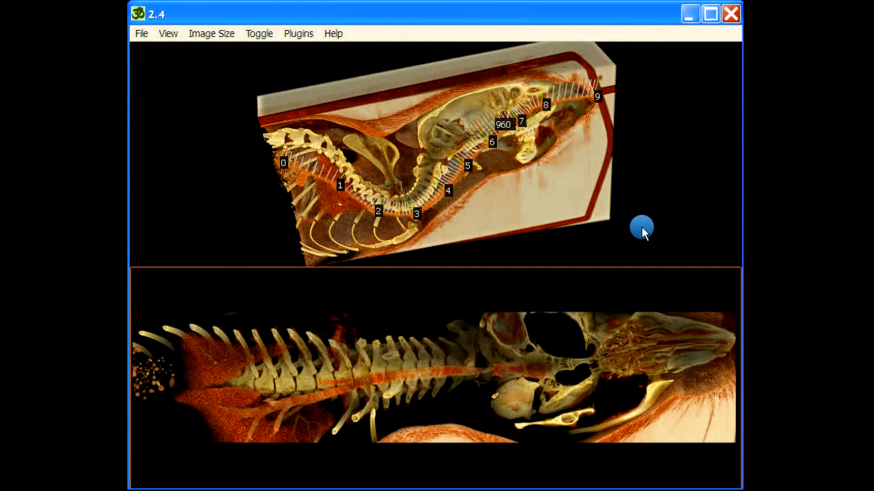
left_click_drag(640, 228, 263, 160)
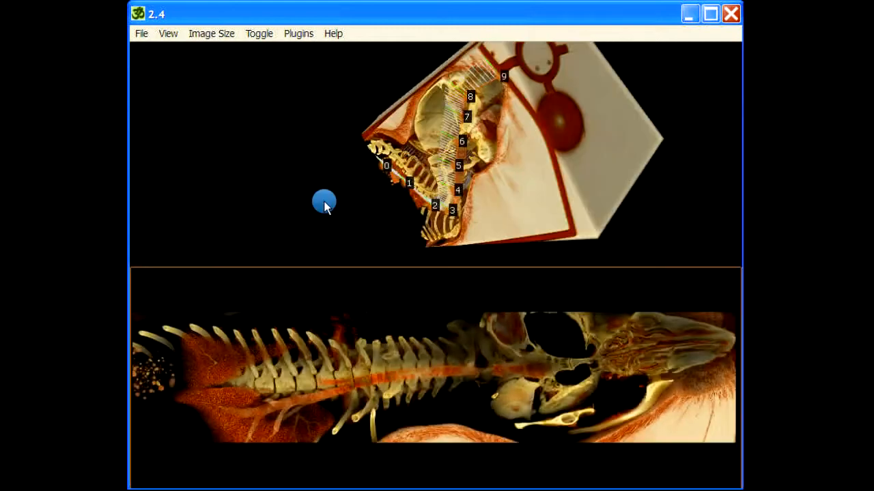
left_click_drag(307, 218, 307, 148)
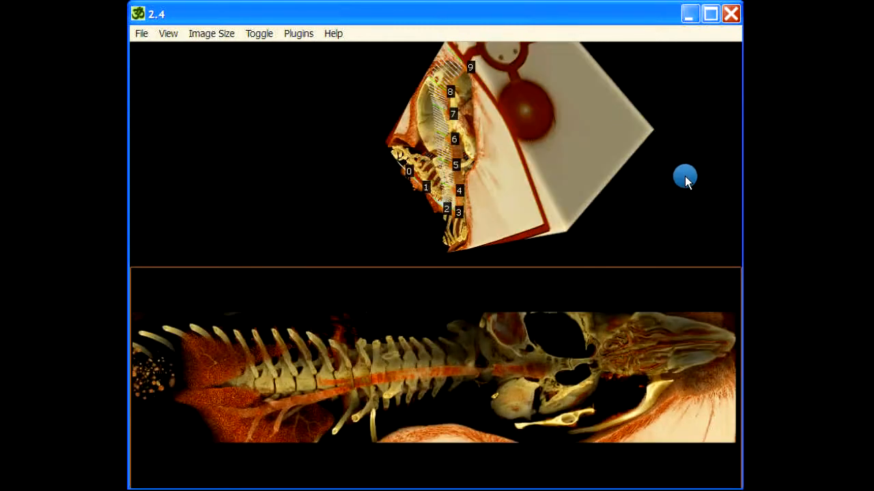
left_click_drag(684, 175, 692, 200)
left_click_drag(673, 146, 673, 127)
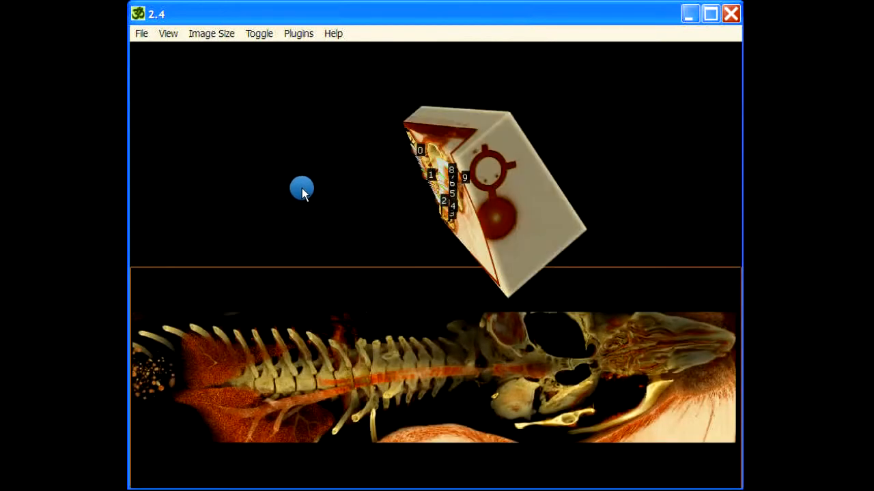
left_click_drag(302, 187, 518, 181)
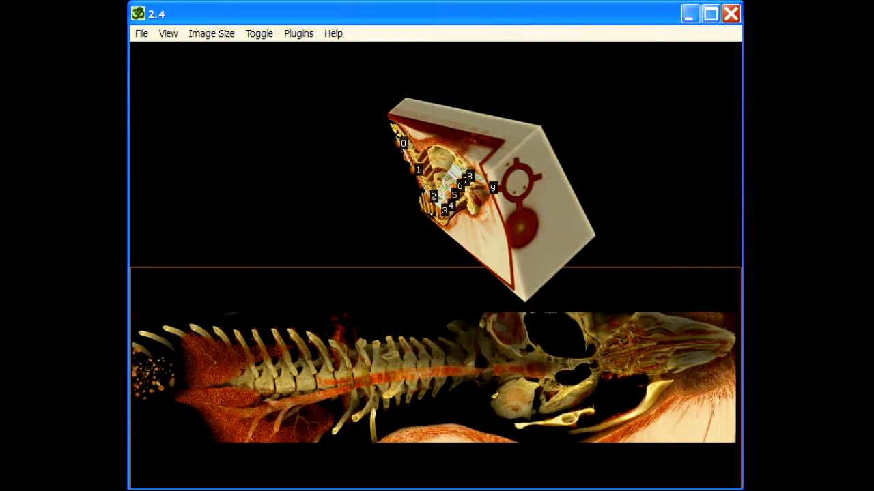
left_click(666, 156)
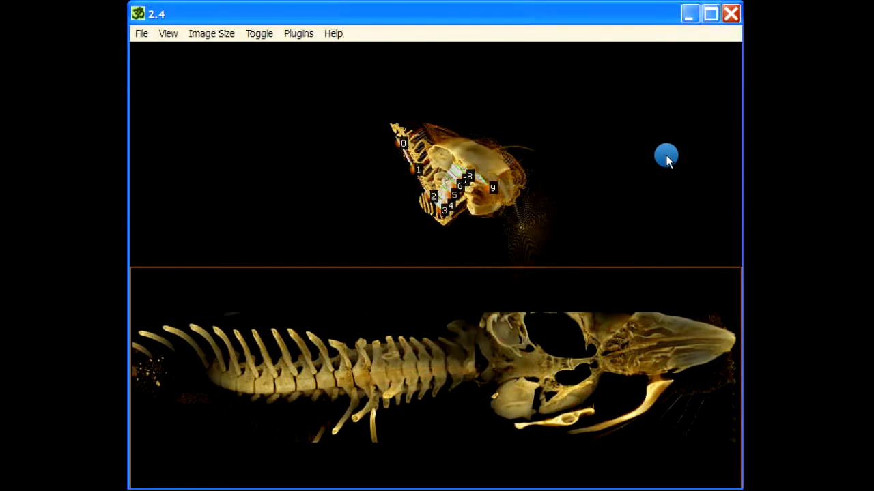
left_click_drag(666, 156, 654, 143)
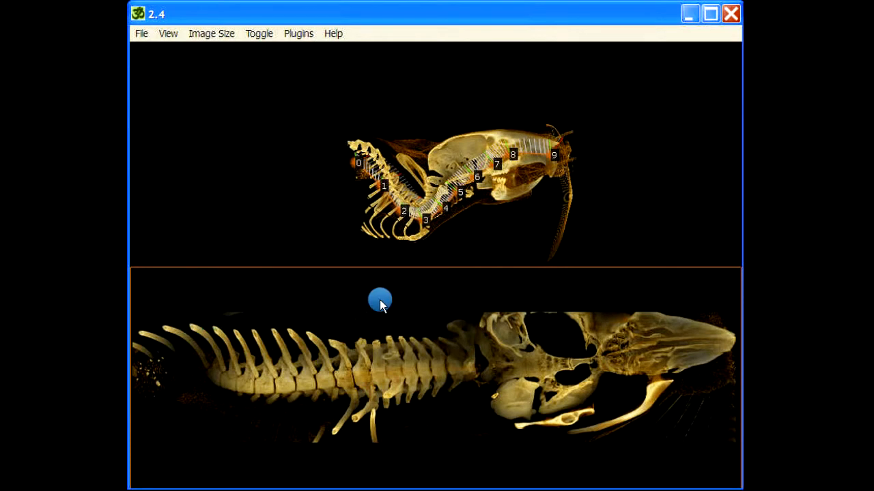
- Set the windpipe path's tfset to 0
key("space")
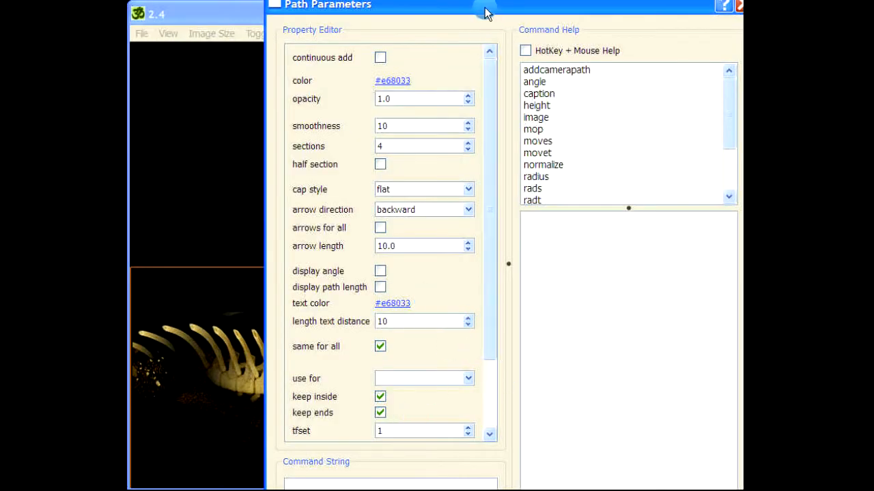
left_click_drag(484, 11, 487, 0)
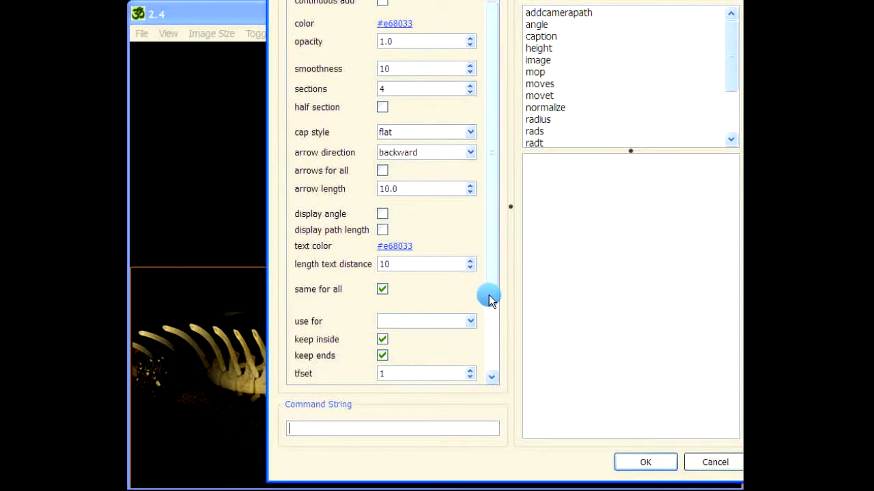
left_click_drag(487, 297, 496, 353)
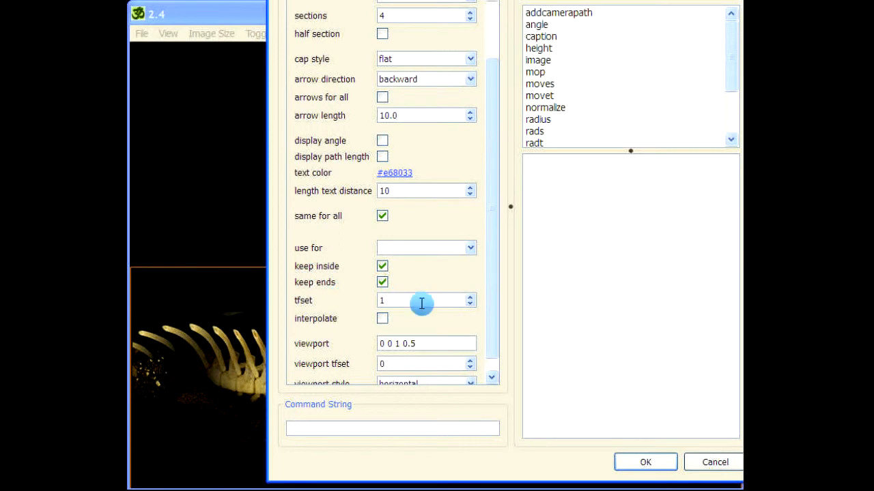
left_click(469, 305)
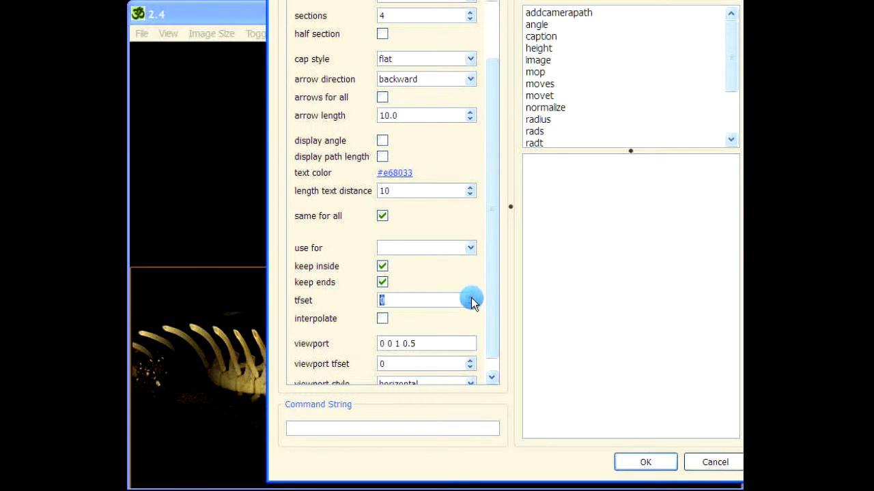
left_click(645, 461)
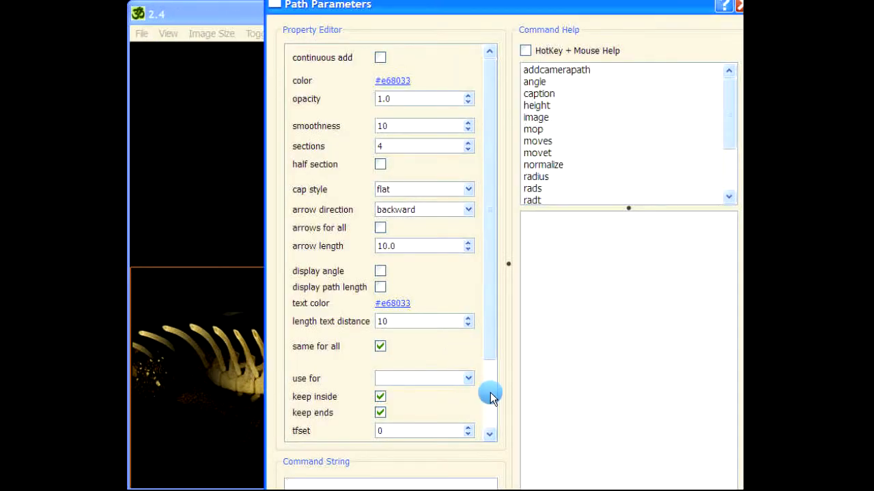
- Change the path's viewport tfset to the transfer function set that renders the windpipe and lungs without the bones
left_click(490, 396)
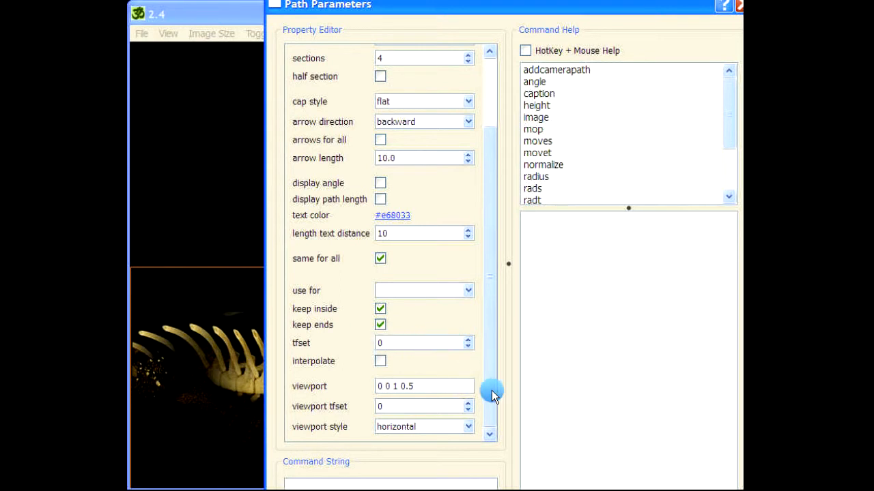
left_click(468, 411)
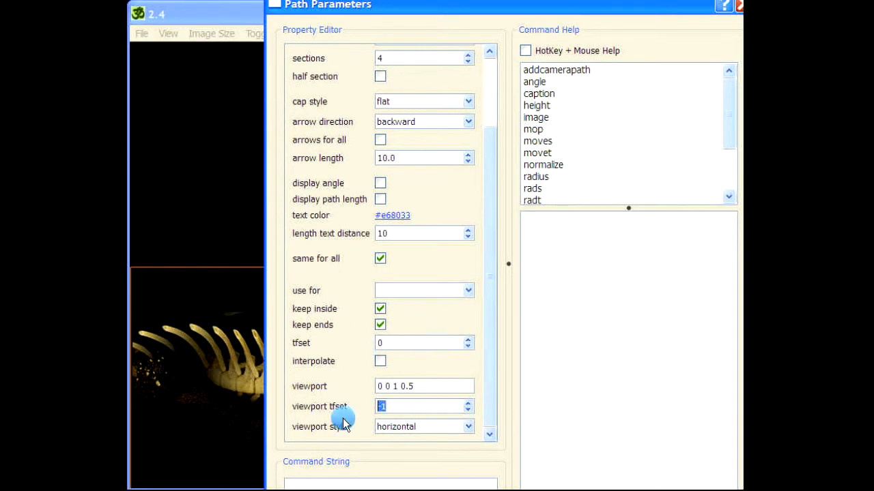
key("Return")
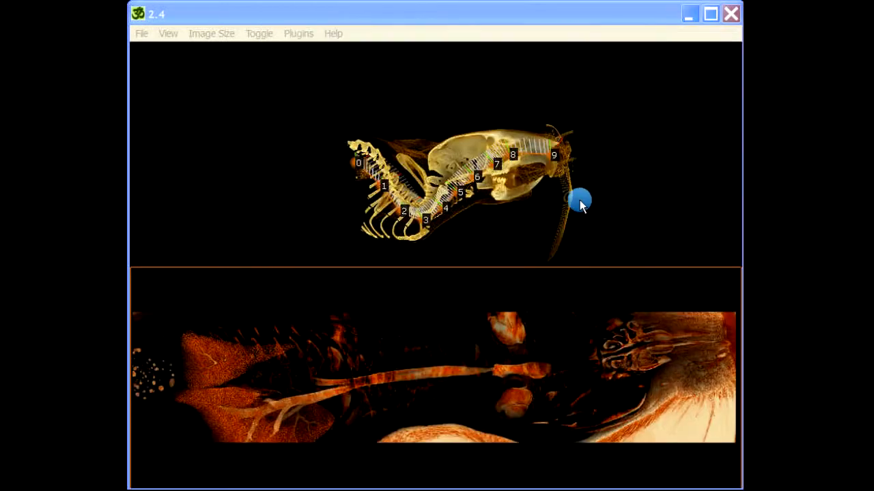
left_click_drag(672, 186, 697, 177)
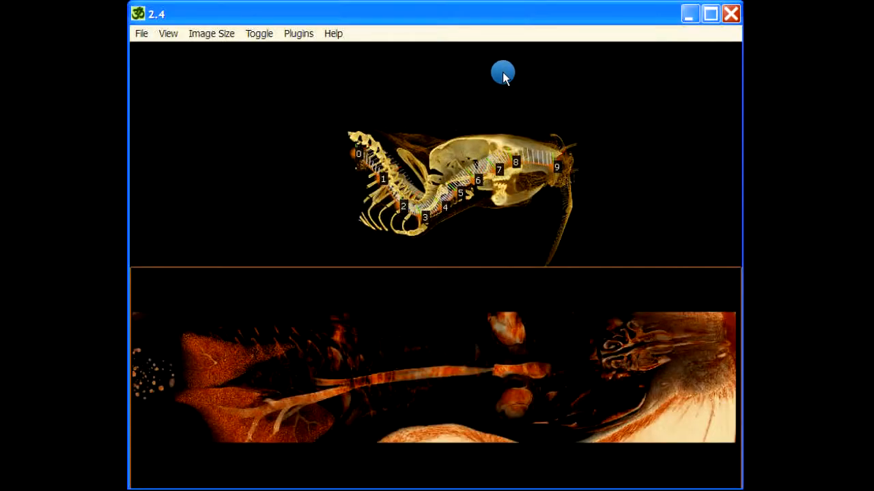
left_click_drag(502, 72, 626, 74)
right_click_drag(626, 75, 626, 47)
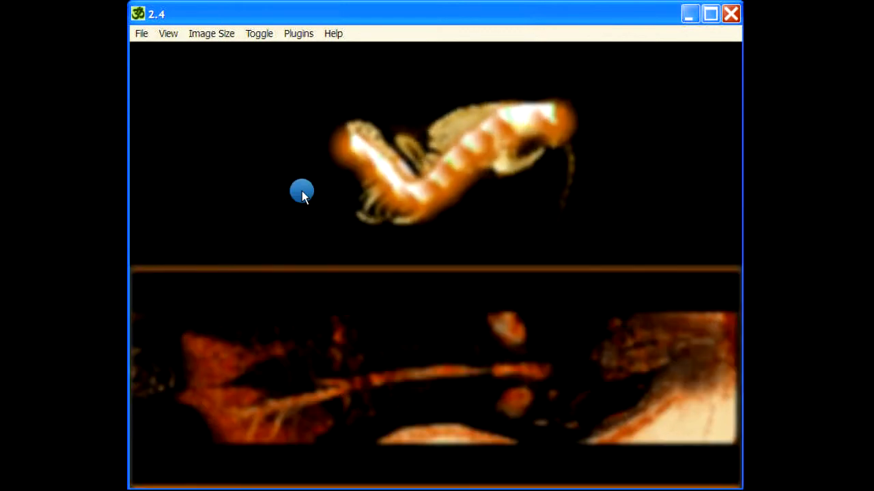
- Rotate the specimen in the main 3D view and increase the depth of the slab rendered in the straightened strip
left_click_drag(613, 190, 525, 213)
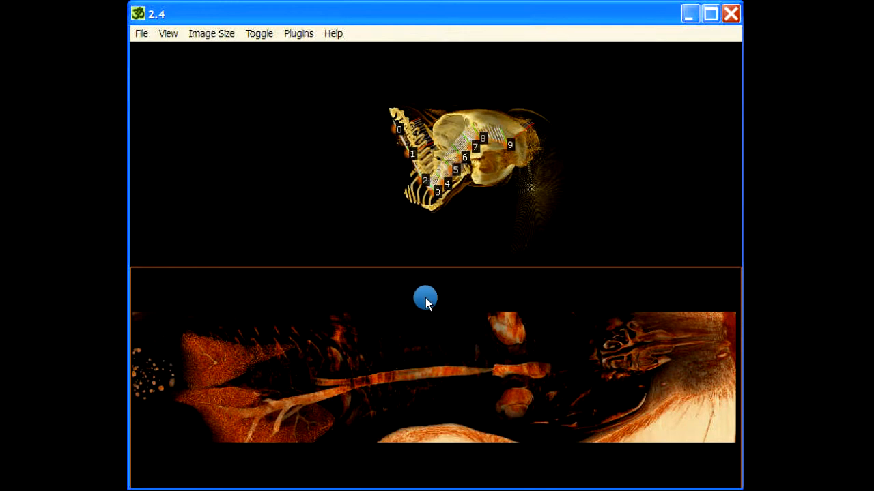
mouse_move(439, 298)
left_mouse_down()
mouse_move(427, 301)
mouse_move(451, 294)
mouse_move(442, 299)
left_mouse_up()
left_click(225, 316)
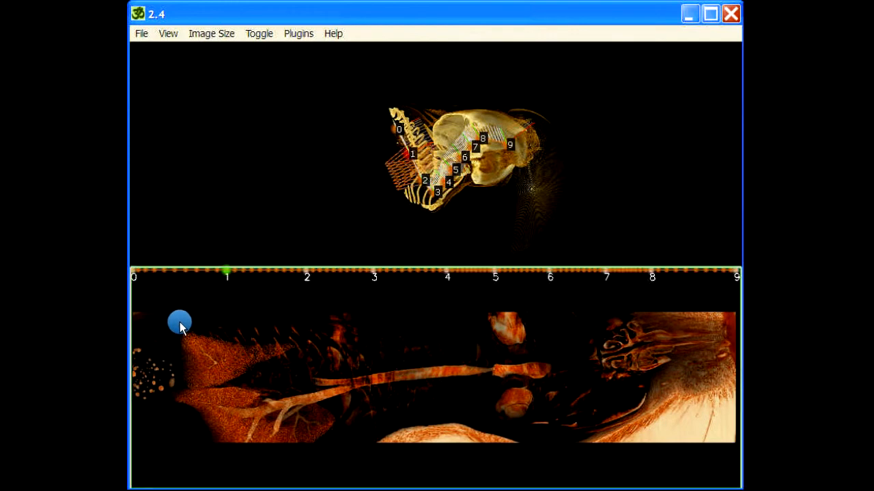
left_click_drag(167, 316, 473, 167)
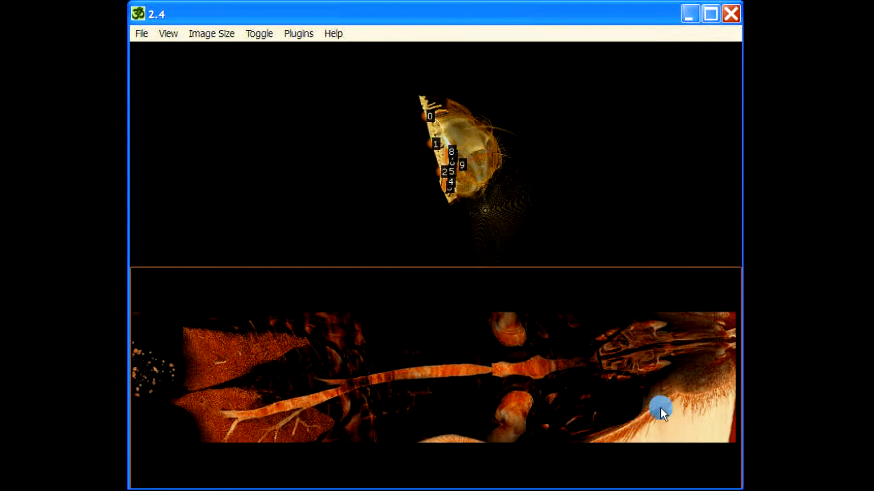
- Turn the specimen back to a side view and reduce the depth of the slab rendered in the straightened strip
left_click_drag(433, 226, 554, 129)
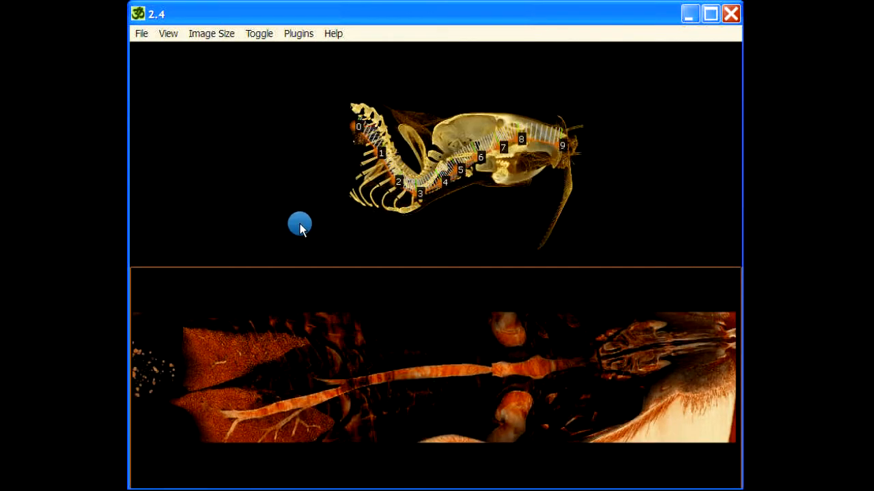
left_click_drag(300, 229, 433, 247)
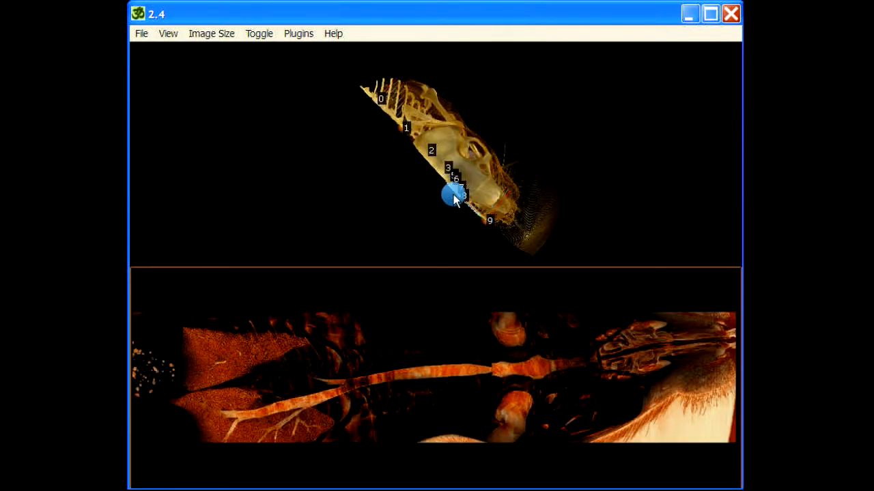
left_click_drag(637, 89, 564, 125)
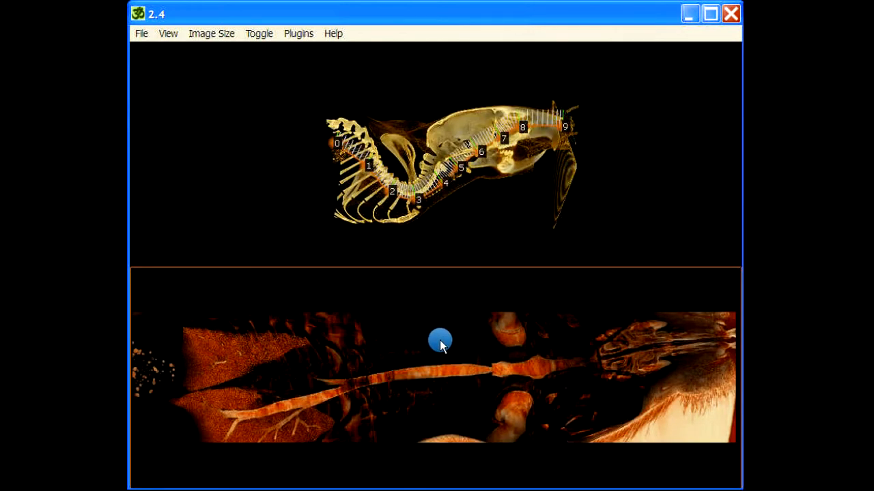
left_click(420, 331)
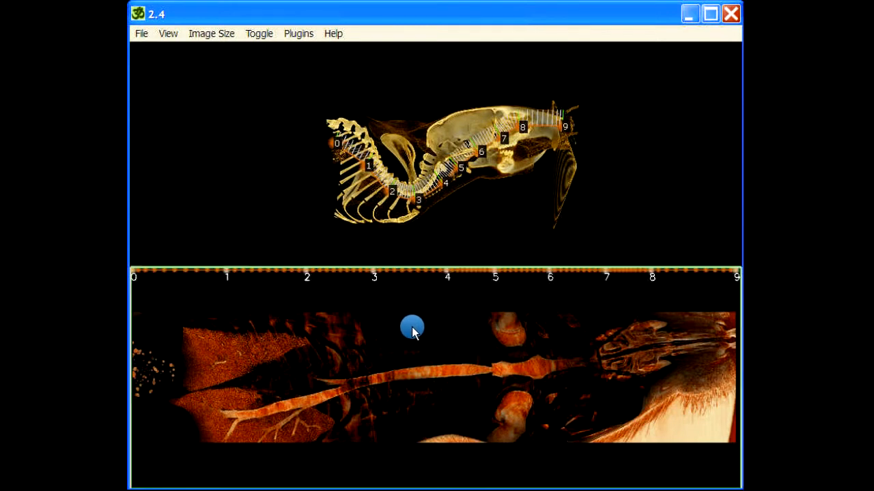
left_click(411, 327)
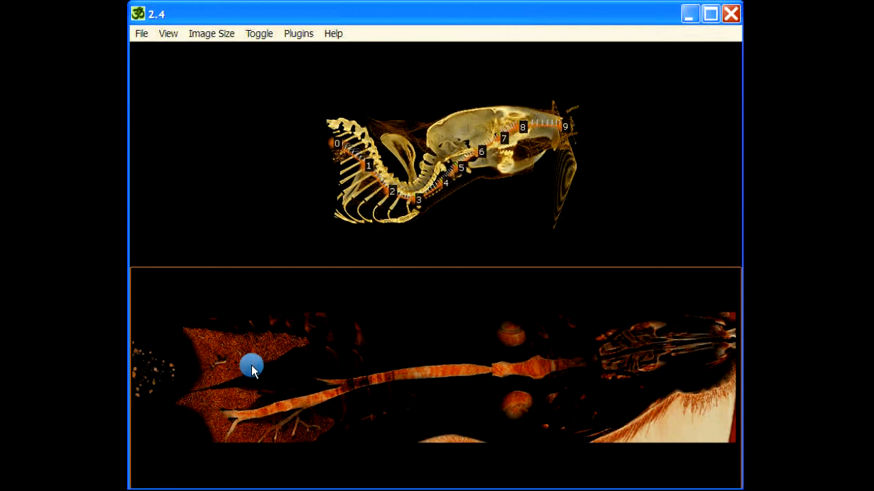
- Shift path points 2 and 1 near the lungs so the straightened strip follows the windpipe's branches
left_click(308, 313)
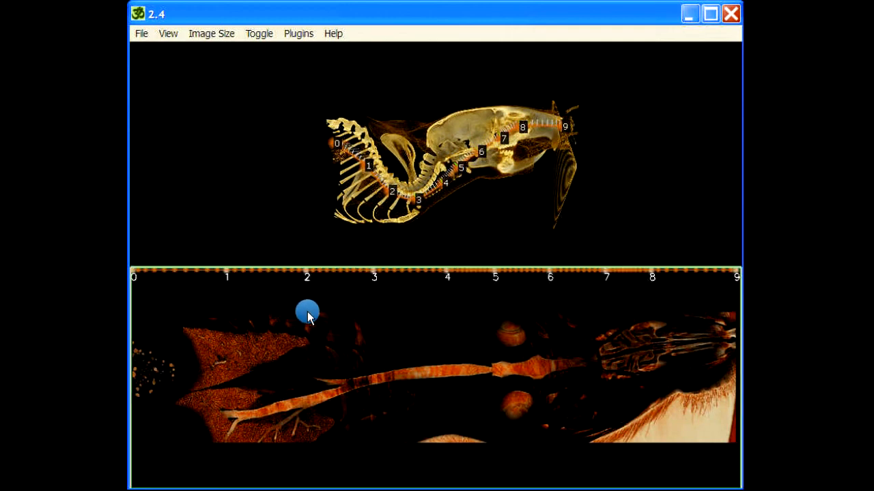
scroll(308, 312, "down", 4)
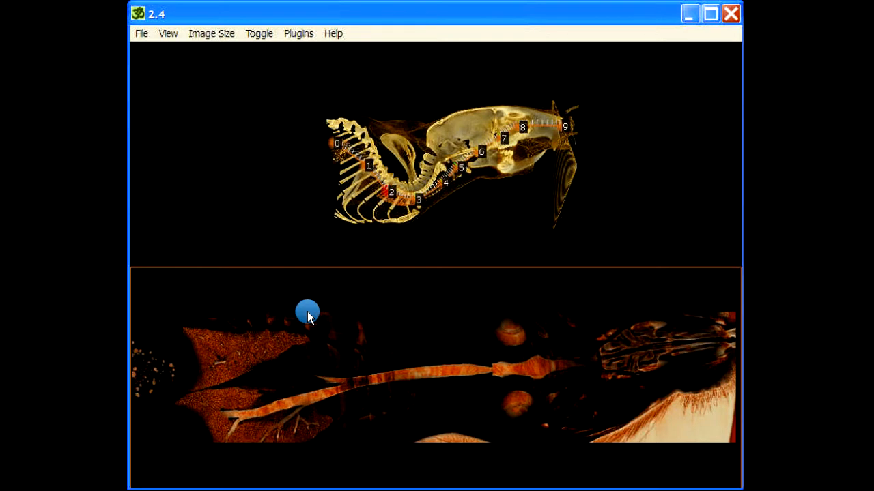
scroll(307, 311, "down", 3)
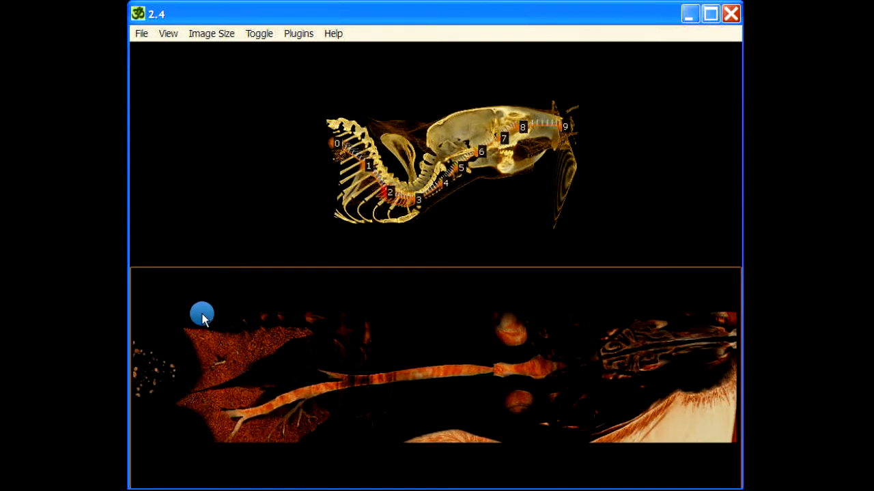
scroll(223, 321, "down", 3)
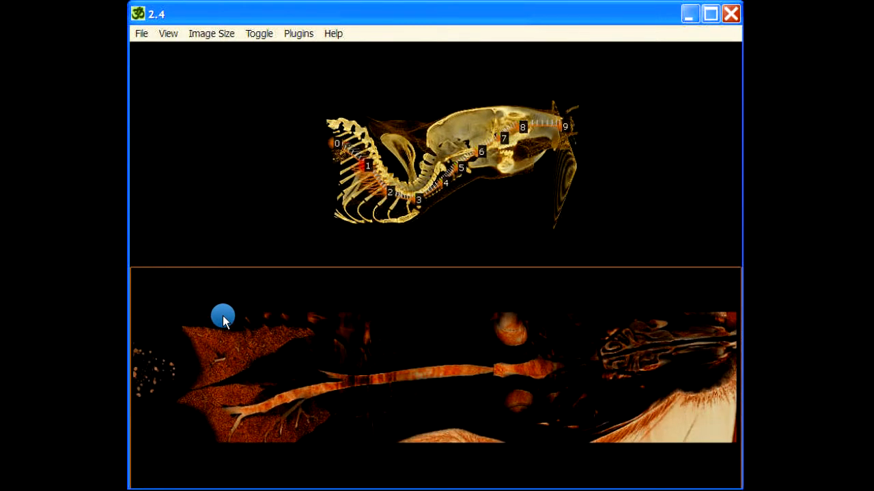
scroll(222, 321, "down", 4)
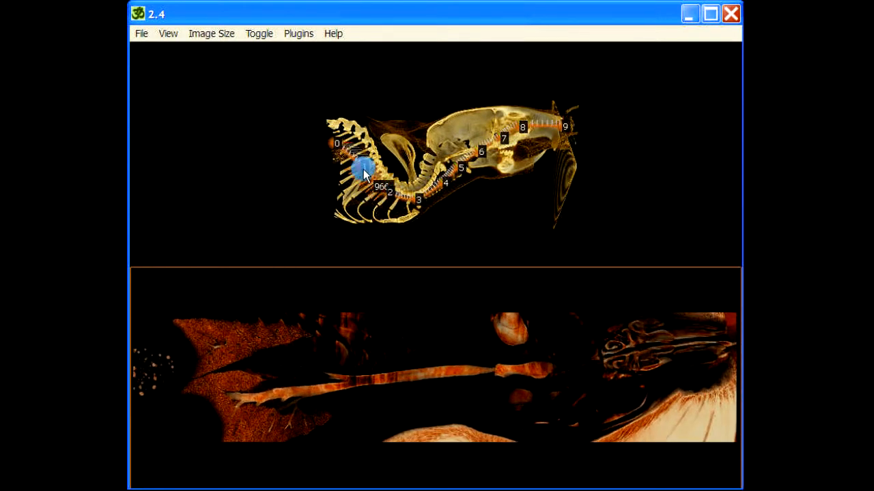
left_click_drag(361, 168, 282, 251)
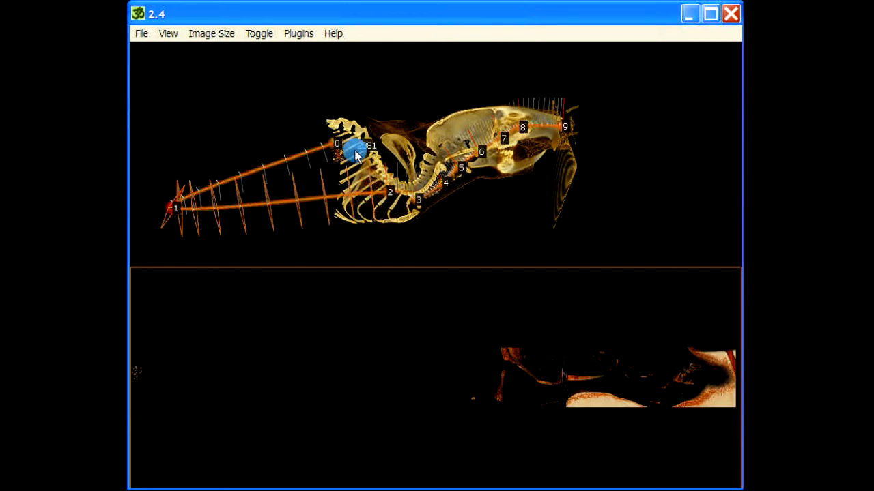
key("ctrl+z")
key("ctrl+z")
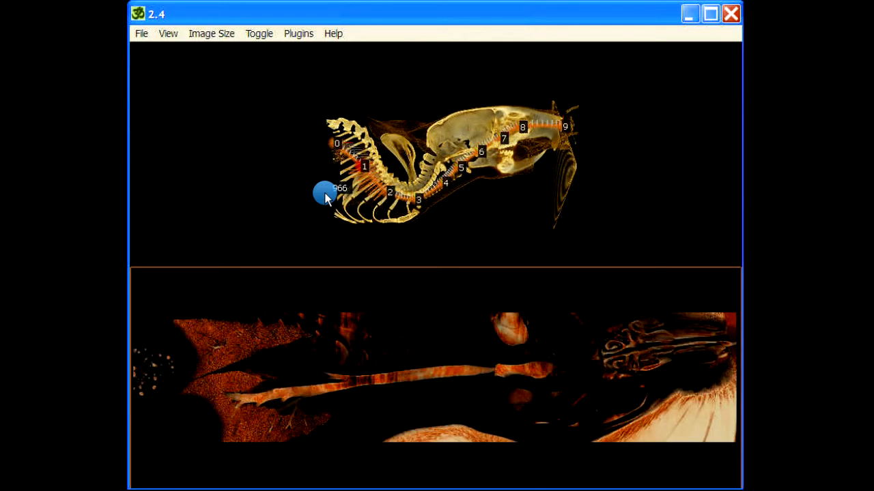
- Remove path point 7 at the rear of the skull and shift point 6 to follow the airway through the throat
key("ctrl+z")
left_click(192, 354)
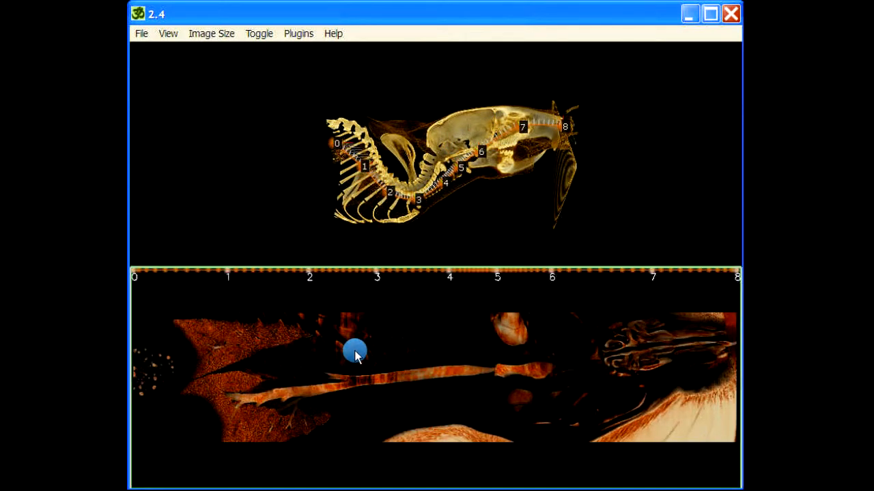
left_click(555, 313)
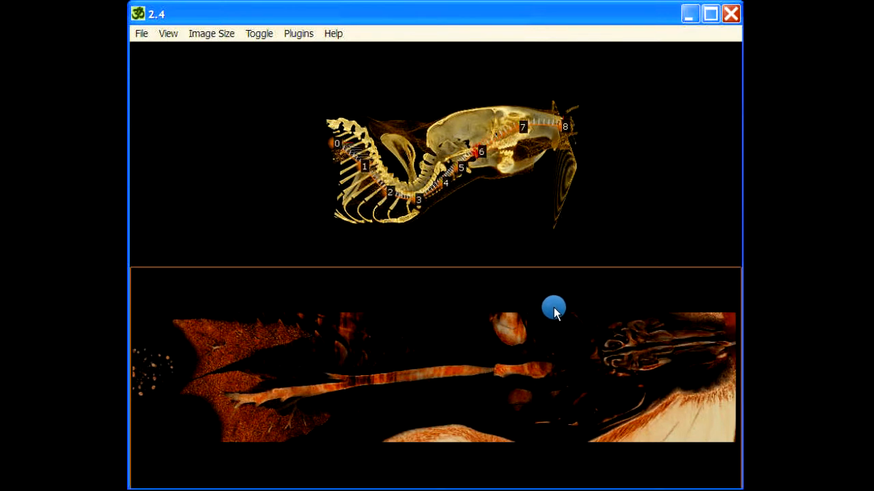
left_click(554, 303)
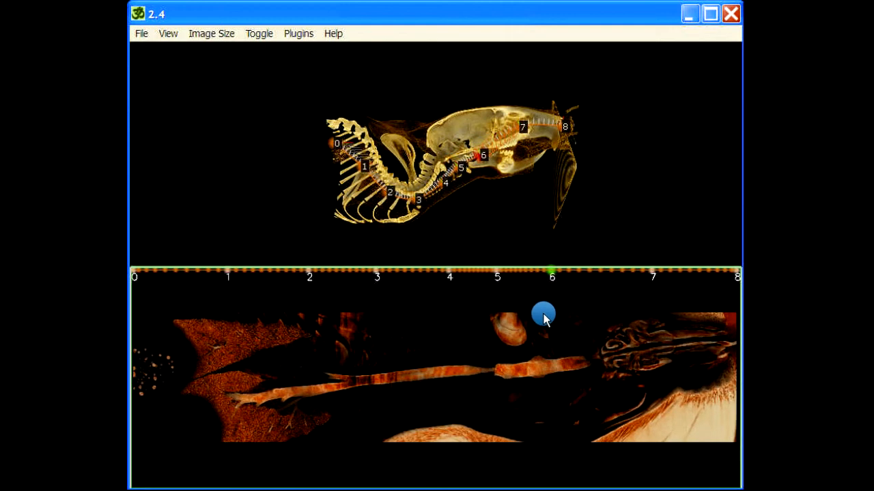
left_click(552, 307)
left_click(551, 306)
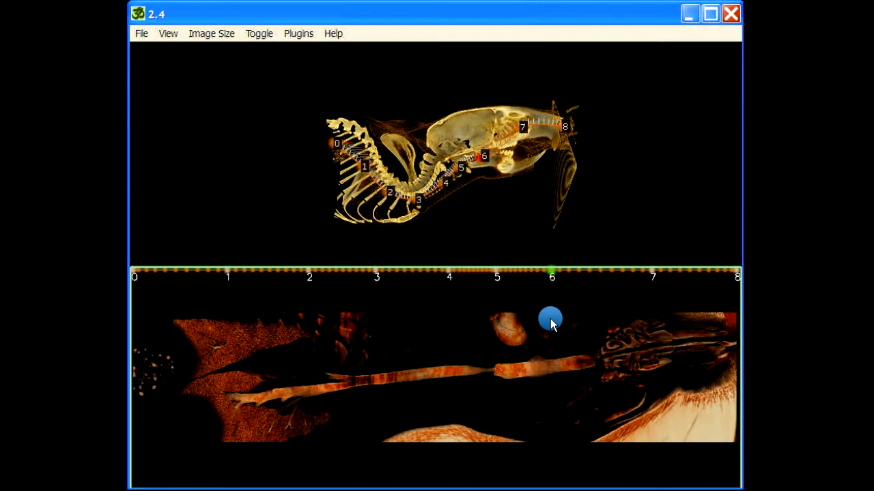
left_click(552, 307)
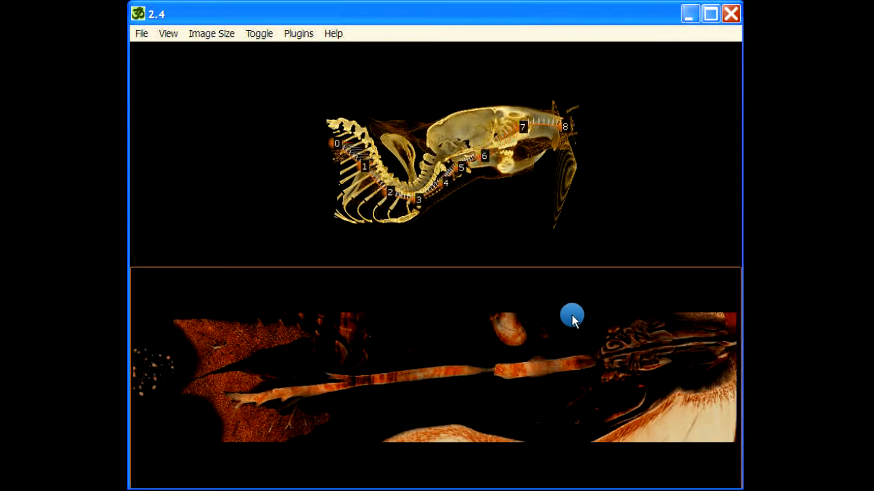
- Shift path point 7 inside the skull to bring the nasal passage into line with the windpipe in the straightened strip
left_click(658, 305)
left_click_drag(655, 304, 653, 297)
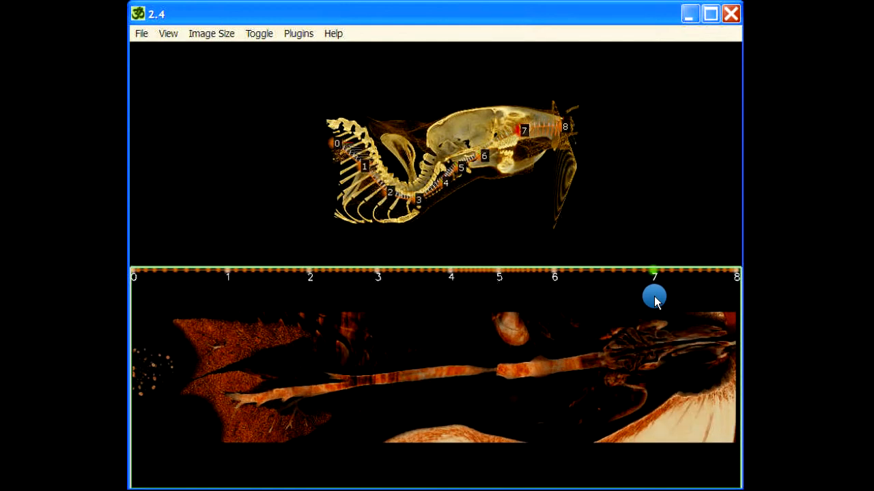
left_click(652, 300)
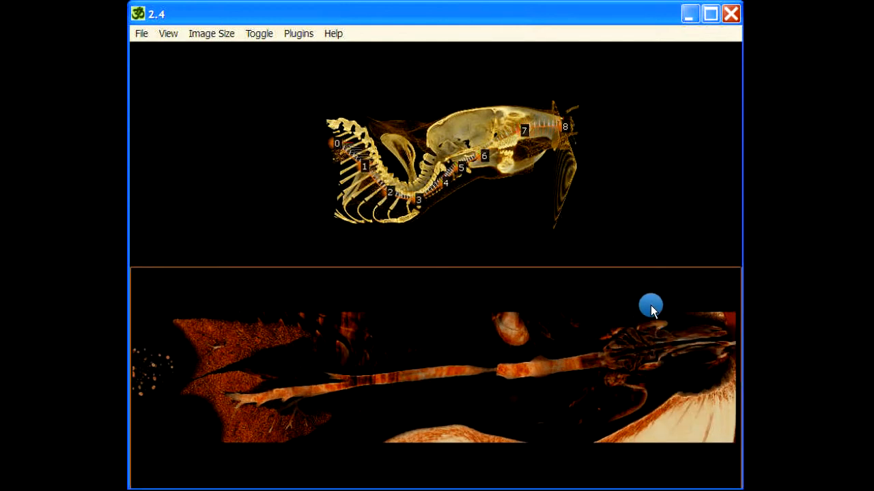
left_click_drag(649, 304, 650, 307)
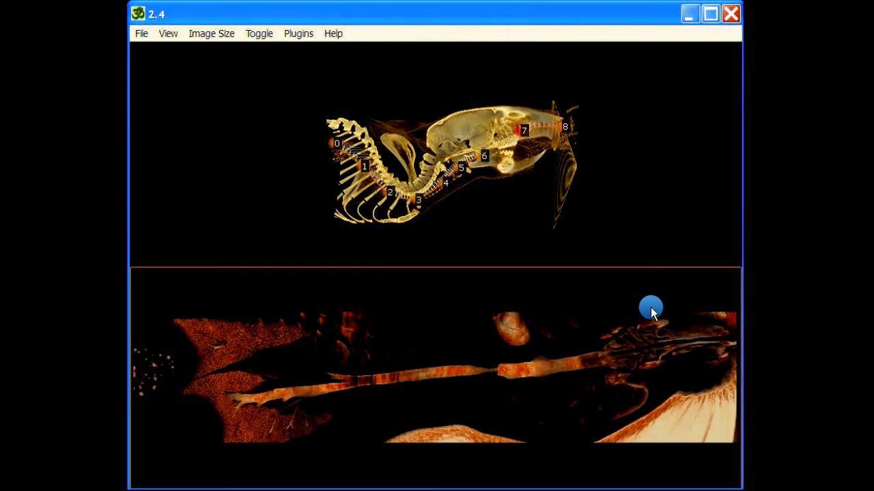
scroll(652, 308, "down", 4)
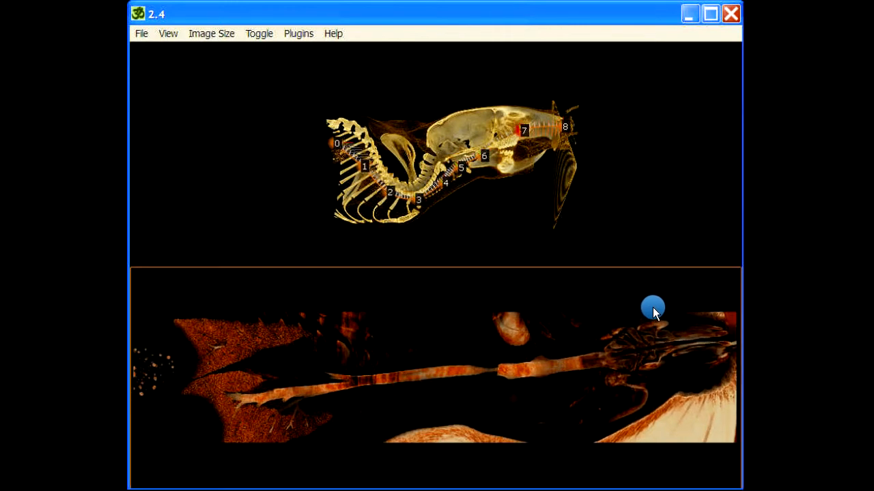
left_click(573, 315)
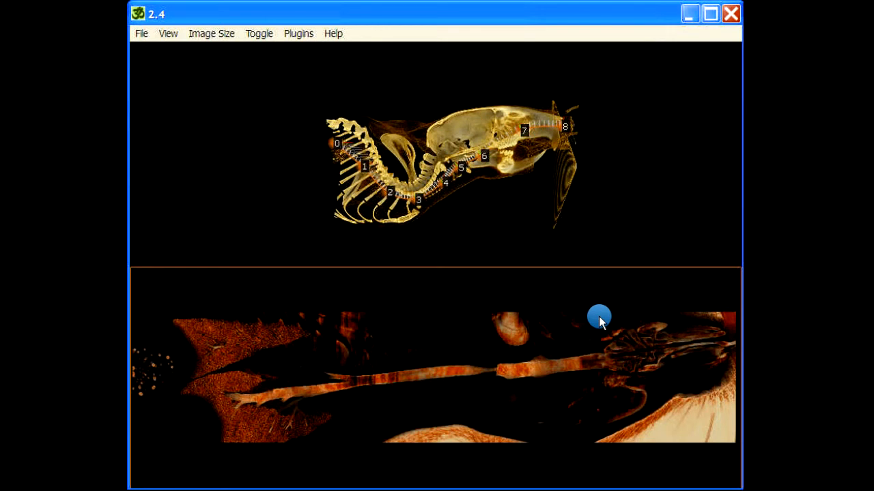
- Widen the straightened strip to take in the outer body tissue on both sides of the windpipe
left_click_drag(598, 317, 601, 279)
left_click_drag(604, 370, 604, 326)
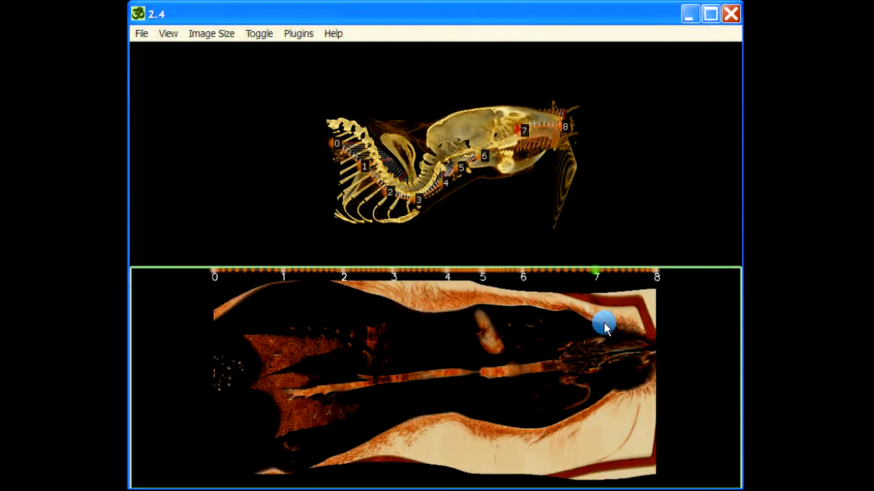
left_click(673, 363)
left_click(672, 347)
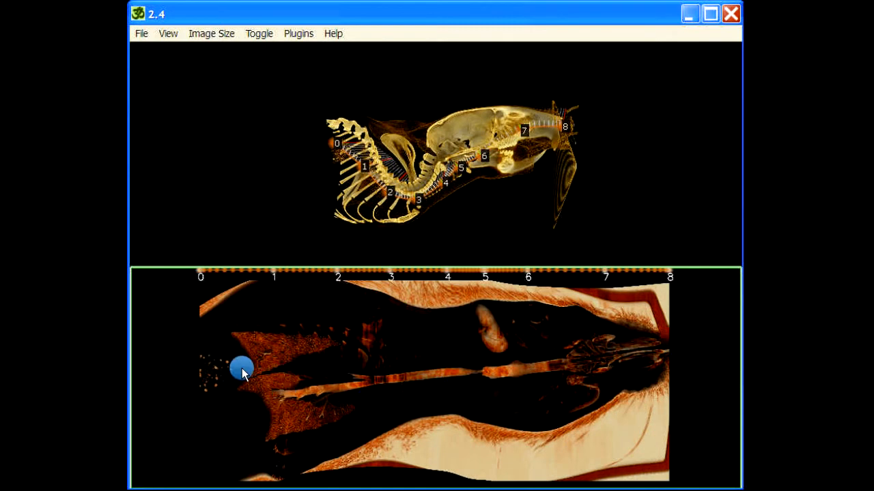
- Fine-tune path point 1 at the lungs and point 5 at the throat to keep the windpipe continuous in the straightened strip
left_click(275, 325)
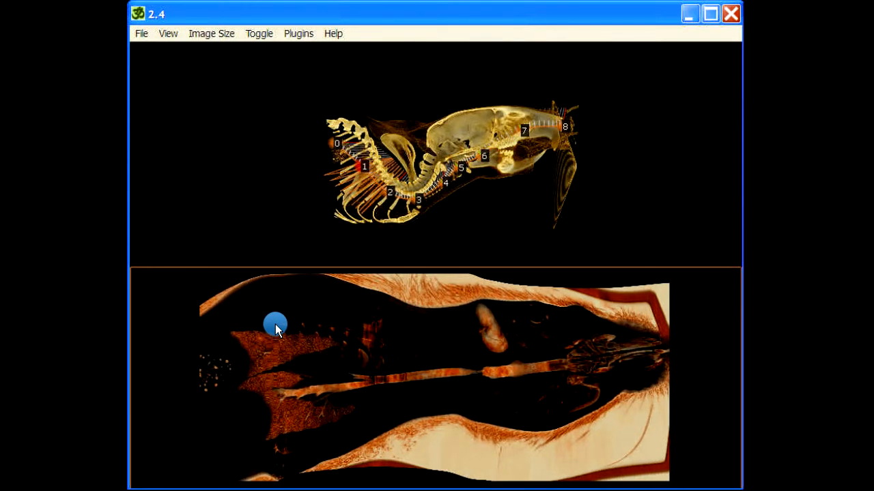
left_click_drag(275, 325, 273, 324)
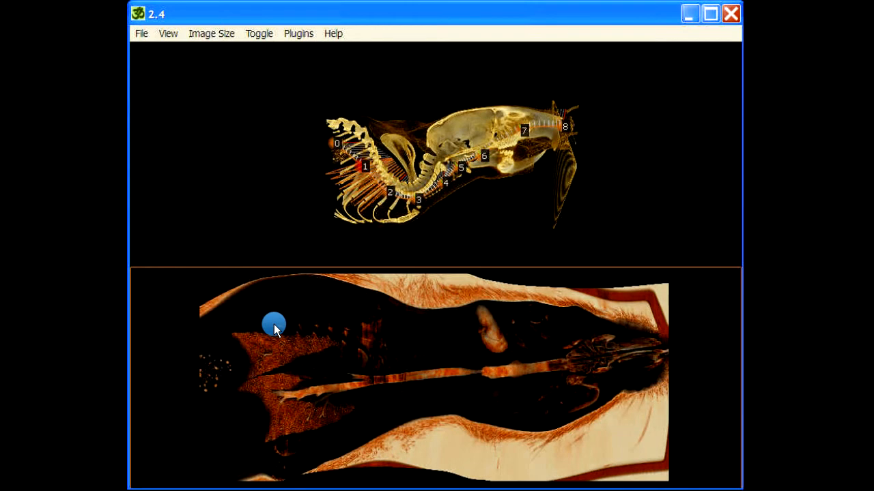
left_click(482, 321)
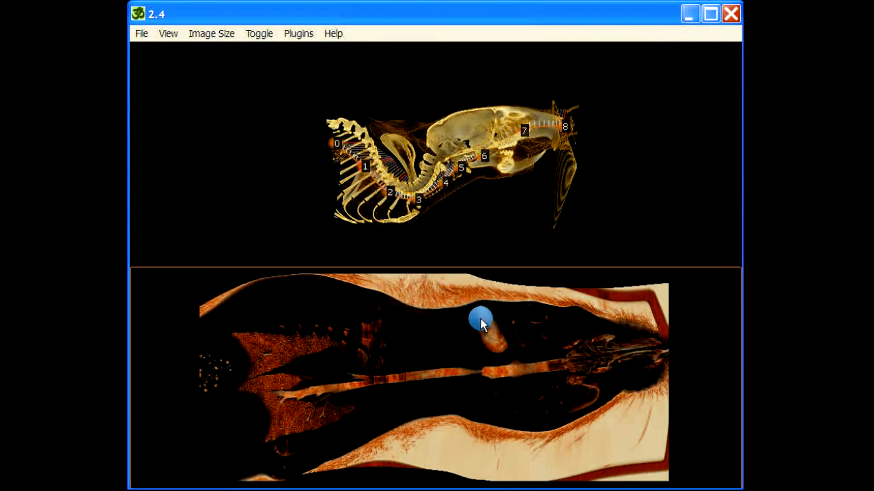
left_click(481, 322)
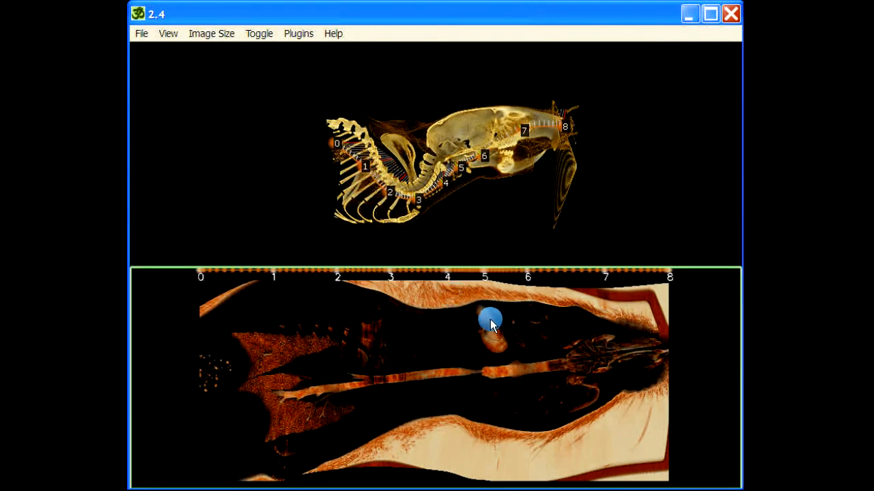
left_click(488, 314)
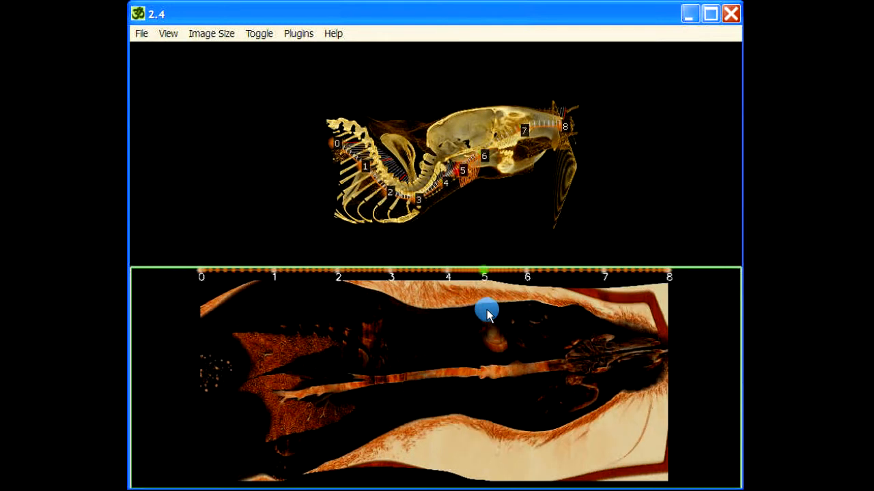
scroll(486, 314, "down", 5)
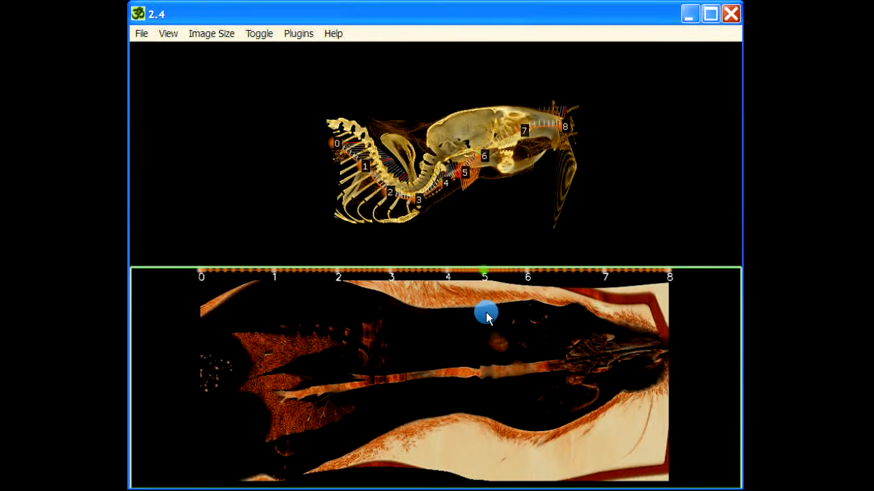
scroll(486, 314, "up", 3)
left_click(526, 354)
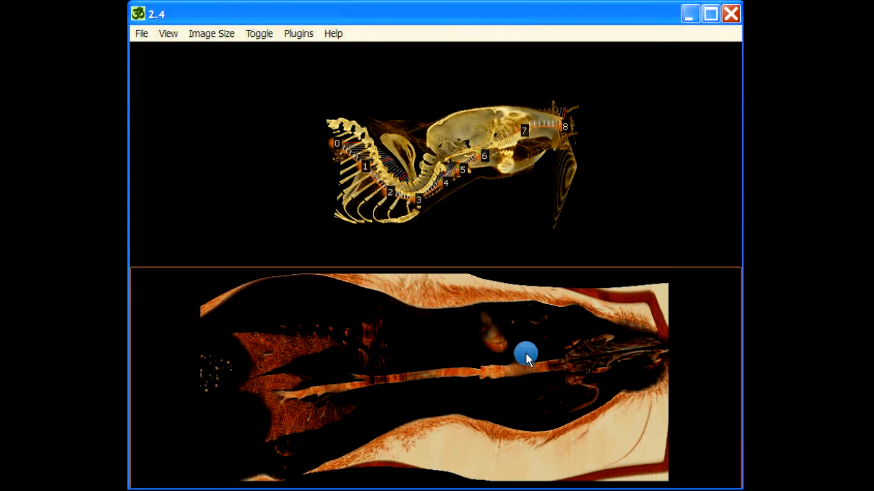
left_click(689, 336)
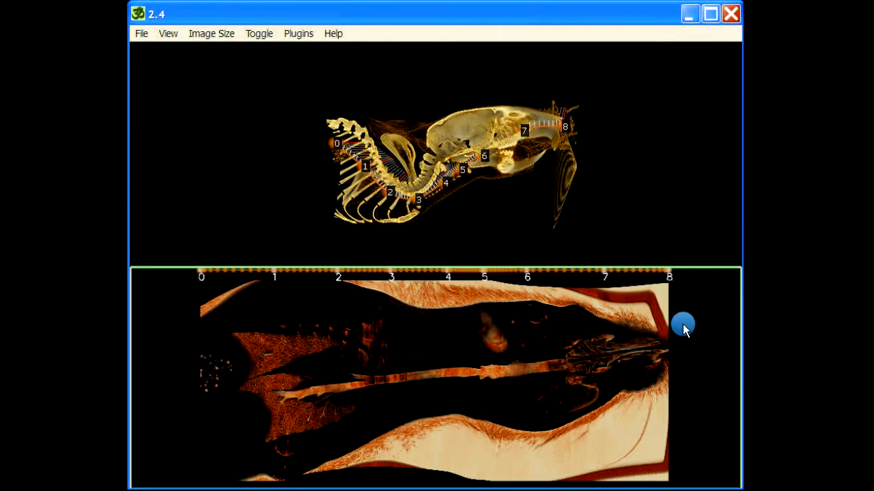
- Rotate the straightened section around the path and shift path point 1 to follow the airway into the lungs
mouse_move(684, 327)
left_mouse_down()
mouse_move(691, 356)
mouse_move(696, 305)
mouse_move(698, 318)
left_mouse_up()
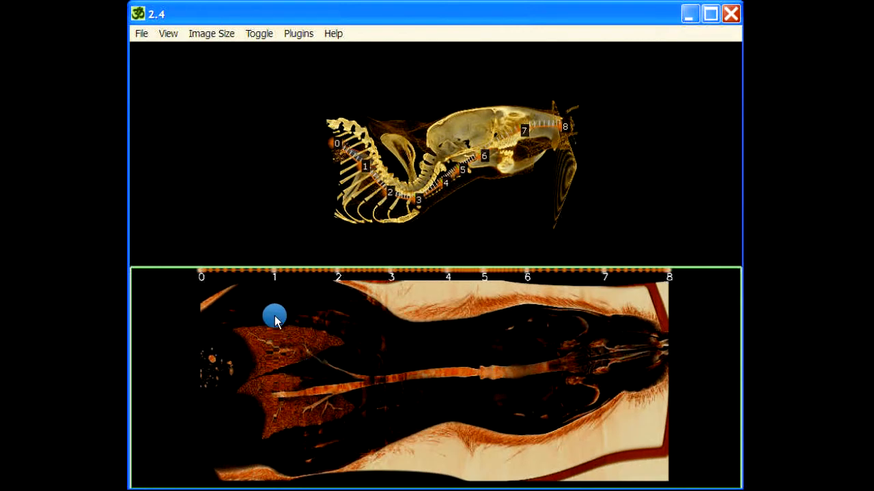
scroll(275, 318, "down", 4)
mouse_move(276, 319)
left_mouse_down()
mouse_move(276, 305)
mouse_move(276, 324)
mouse_move(276, 314)
mouse_move(204, 341)
left_mouse_up()
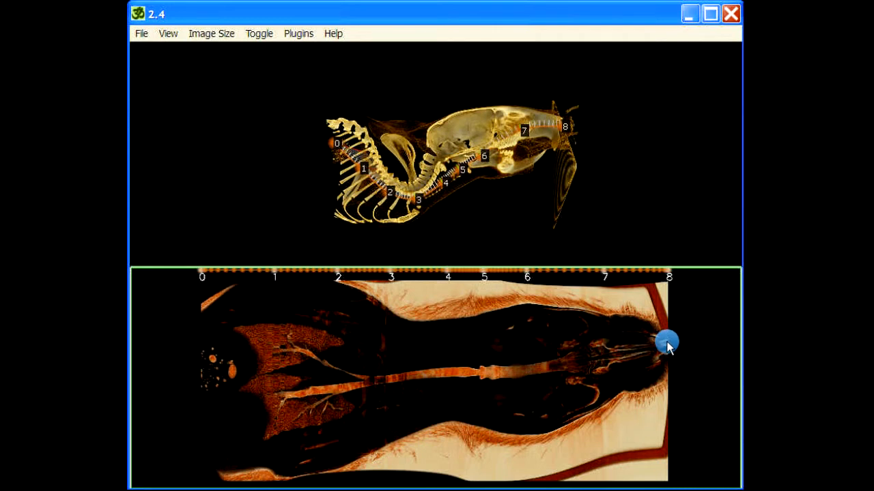
- Fine-tune path point 8 at the nose, point 6 at the throat and point 7 inside the skull to keep the airway continuous
left_click_drag(667, 345, 664, 344)
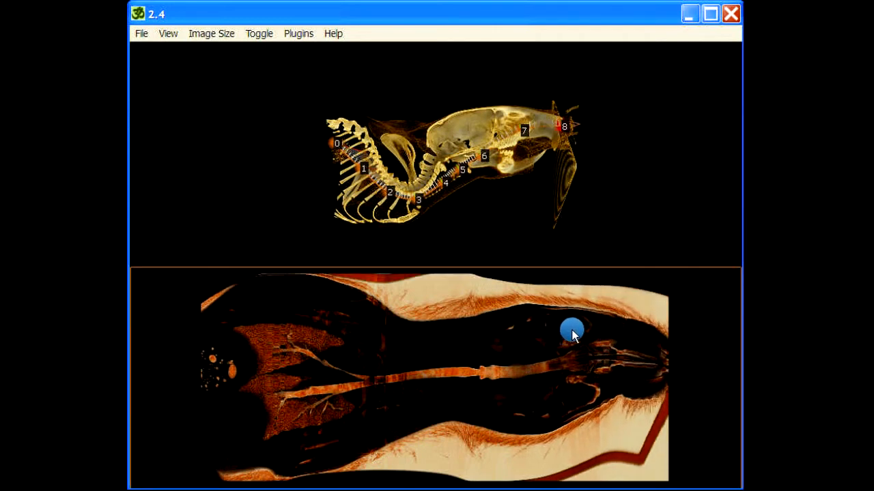
mouse_move(598, 331)
left_mouse_down()
mouse_move(498, 318)
mouse_move(528, 318)
mouse_move(437, 334)
mouse_move(517, 336)
mouse_move(525, 324)
mouse_move(529, 340)
mouse_move(530, 332)
left_mouse_up()
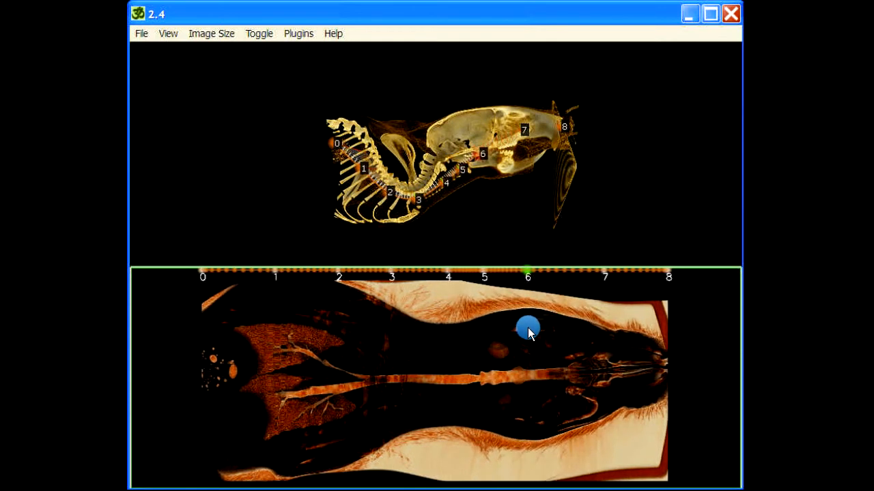
left_click_drag(605, 327, 609, 351)
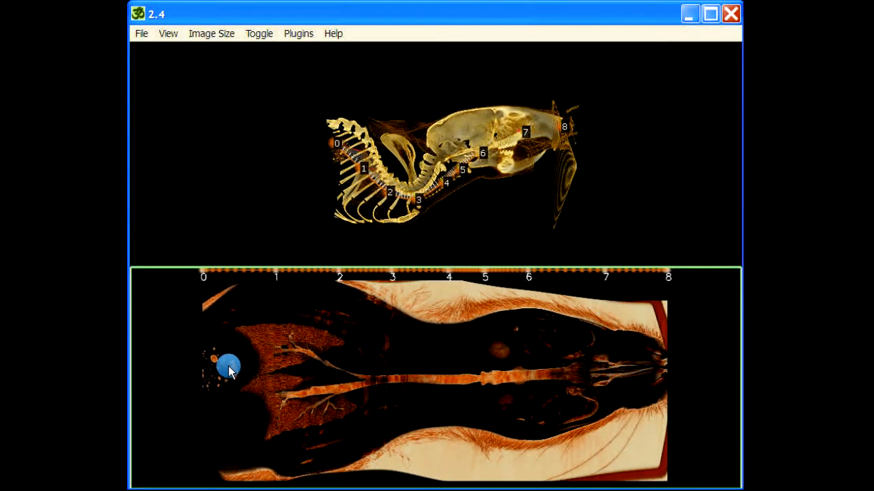
- Move path point 0 at the rear of the chest closer to the spine and rotate the straightened section around the path
mouse_move(215, 353)
left_mouse_down()
mouse_move(205, 359)
mouse_move(205, 340)
mouse_move(206, 384)
left_mouse_up()
left_click(161, 351)
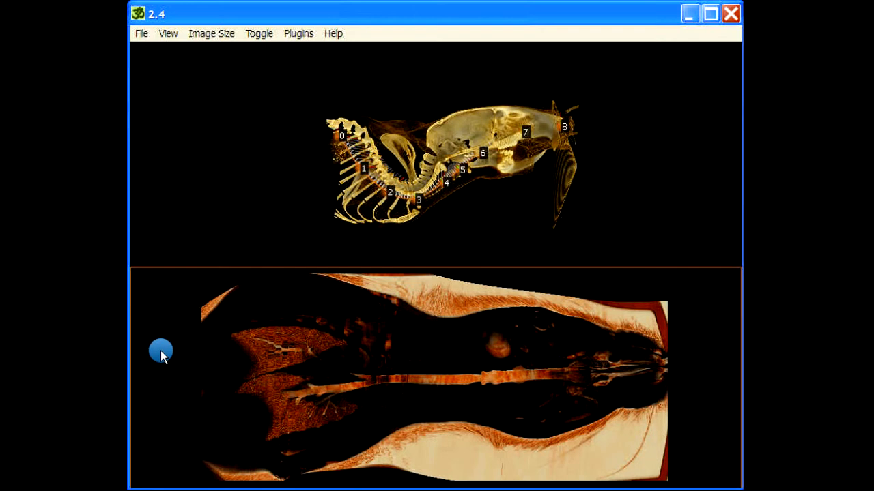
left_click_drag(161, 350, 163, 338)
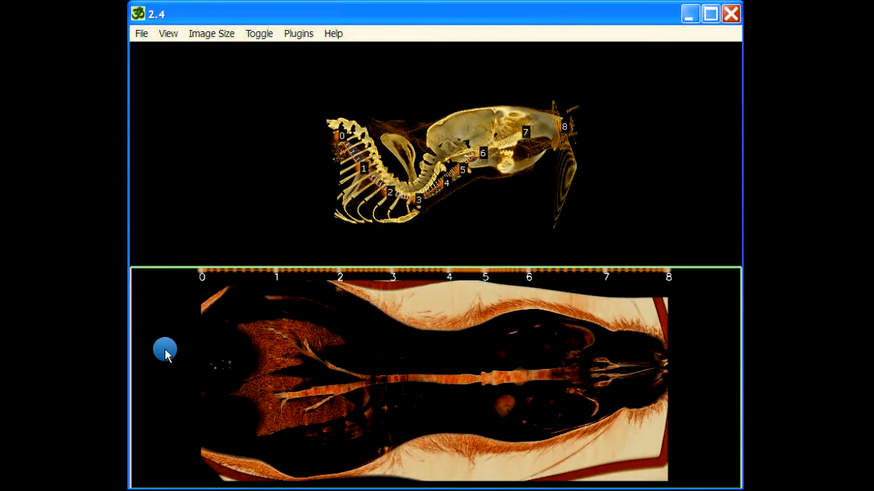
- Nudge path points 1 and 4 along the windpipe and rotate the section until both lungs and their airways show evenly
mouse_move(283, 329)
left_mouse_down()
mouse_move(277, 306)
mouse_move(264, 312)
mouse_move(291, 313)
mouse_move(281, 312)
left_mouse_up()
left_click(451, 309)
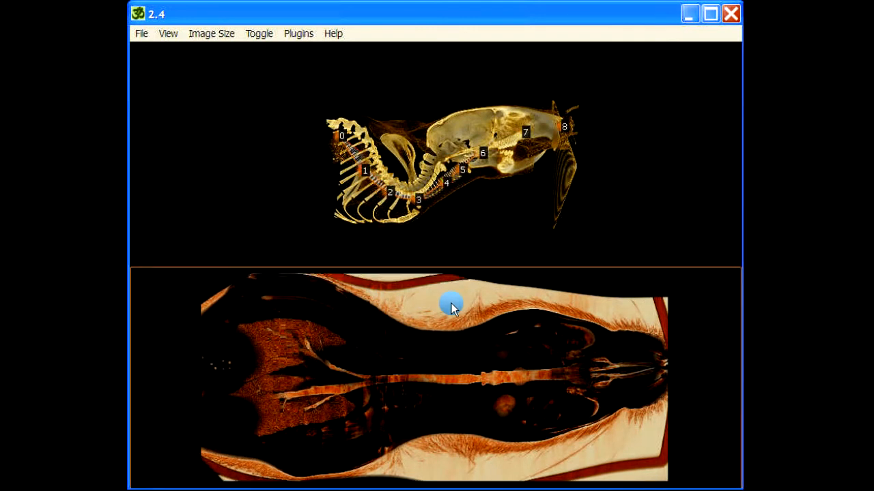
left_click_drag(447, 308, 442, 308)
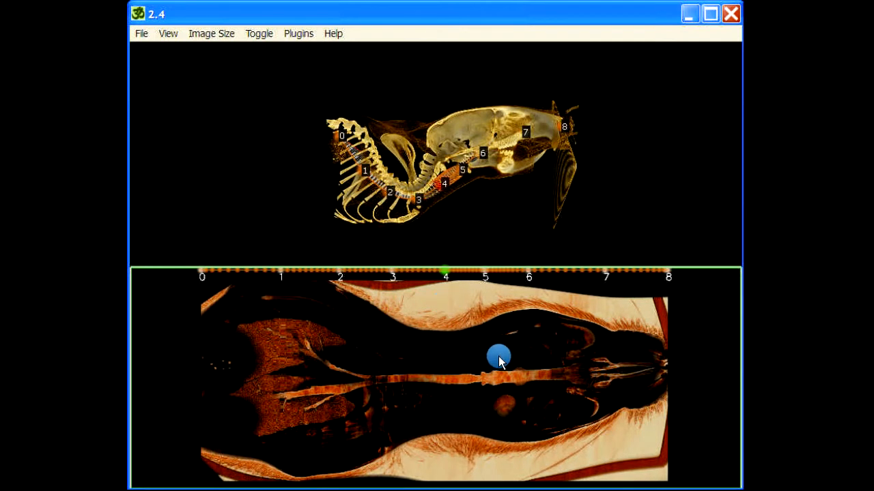
left_click(469, 371)
left_click(702, 359)
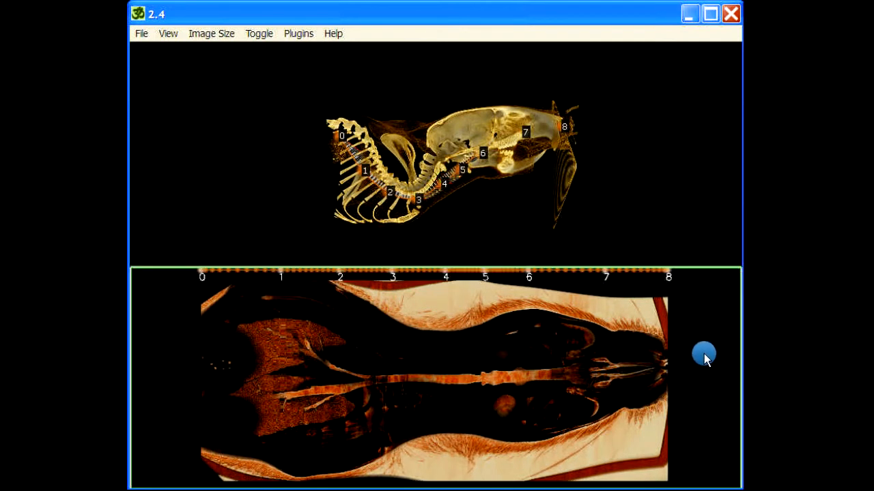
scroll(704, 354, "down", 6)
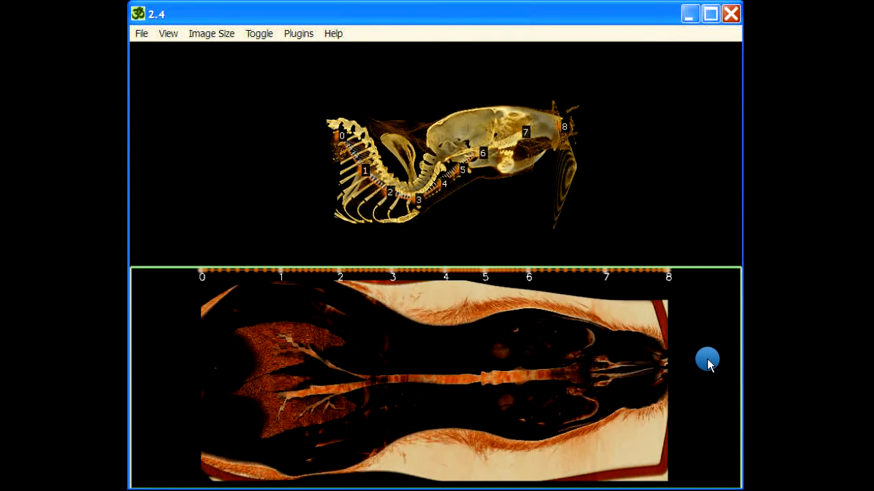
- Show the soft tissue together with the skeleton in the main 3D volume and view the path from the side
mouse_move(656, 179)
left_mouse_down()
mouse_move(569, 156)
mouse_move(666, 176)
left_mouse_up()
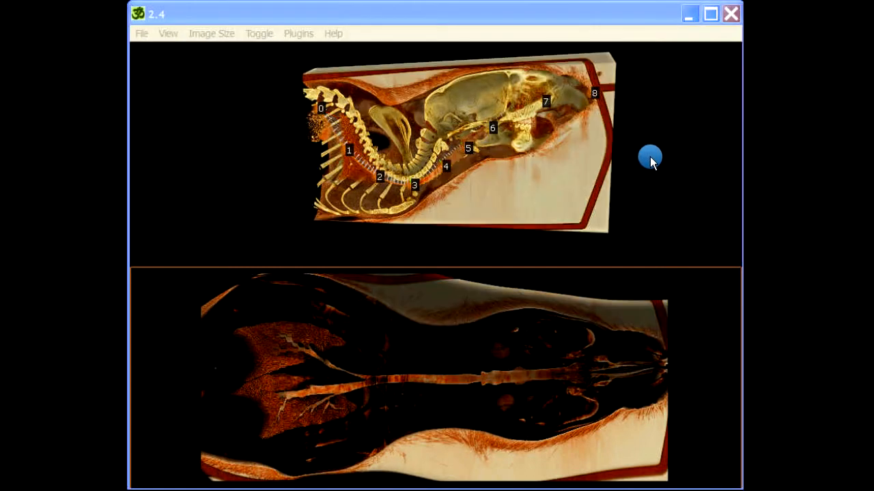
left_click_drag(650, 157, 661, 186)
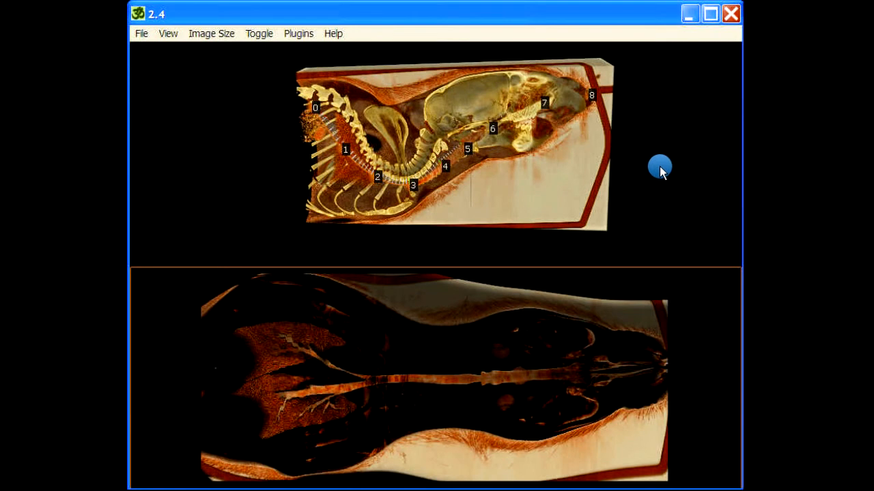
left_click(660, 167)
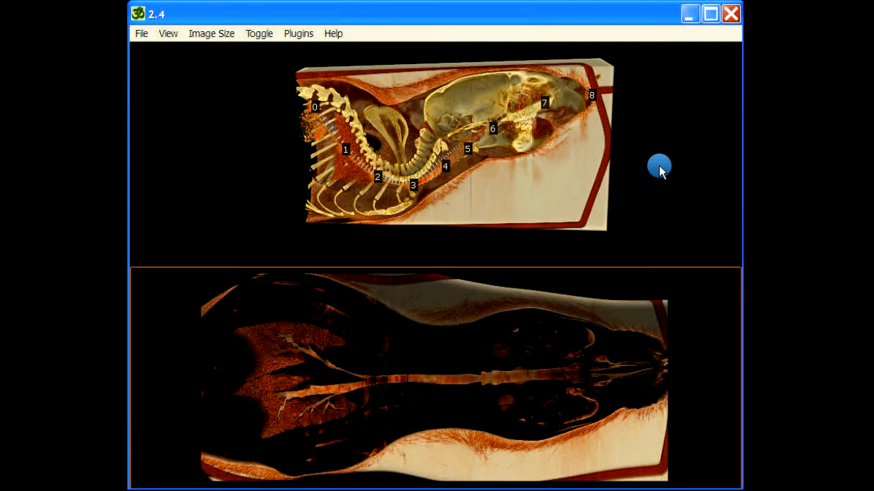
left_click_drag(660, 169, 555, 247)
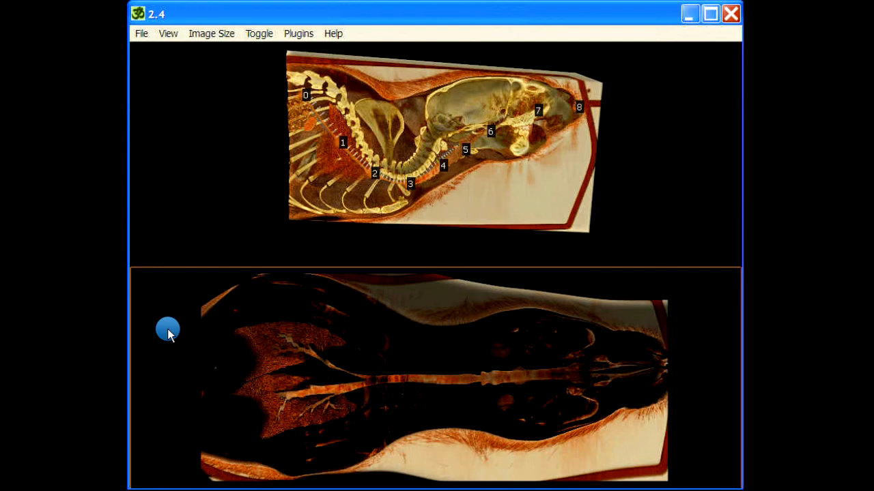
- Switch off the path's current viewport and set a new one of 0 0 0.5 0.25 with viewport tfset 1
key("Escape")
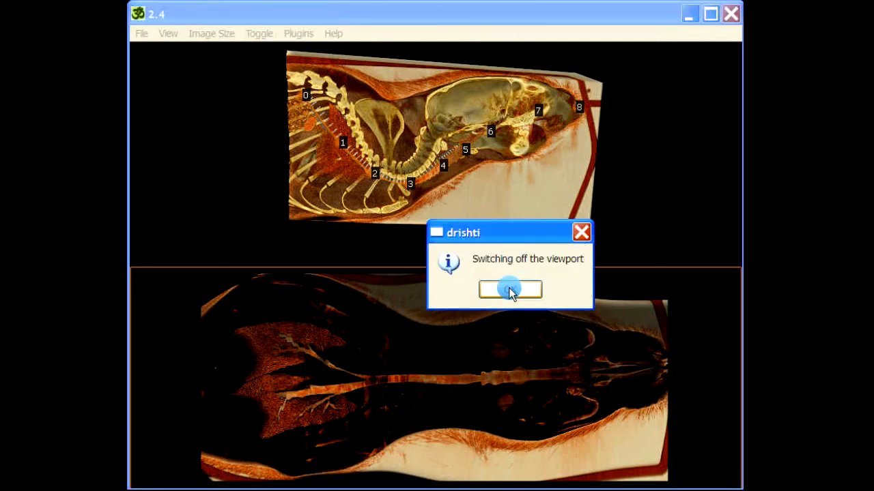
left_click(579, 235)
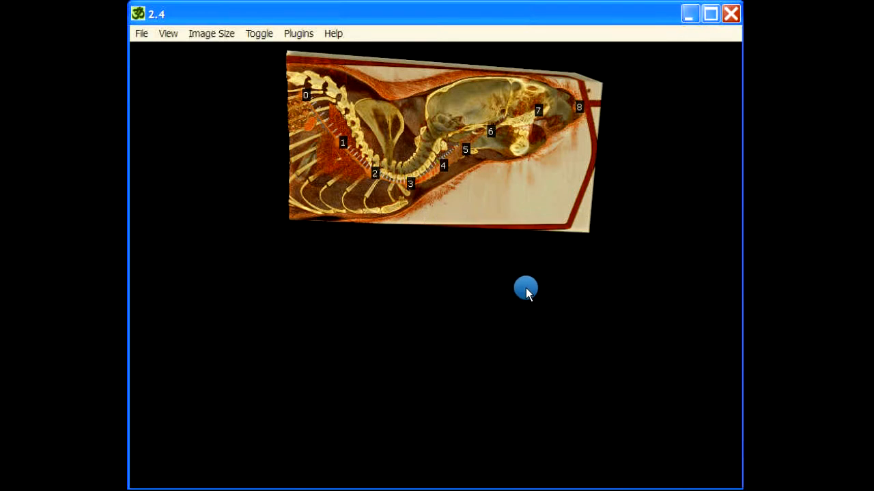
double_click(474, 144)
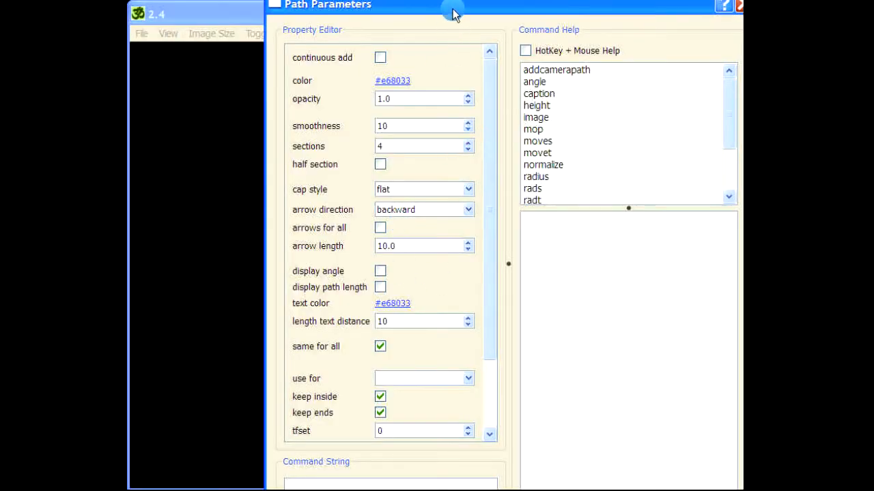
left_click_drag(452, 15, 446, 0)
left_click_drag(485, 234, 494, 302)
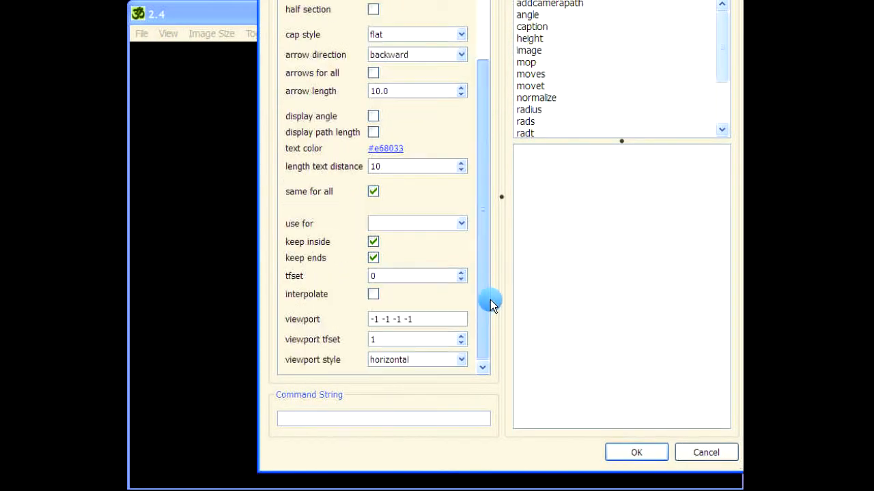
left_click(424, 316)
left_click_drag(425, 316, 367, 323)
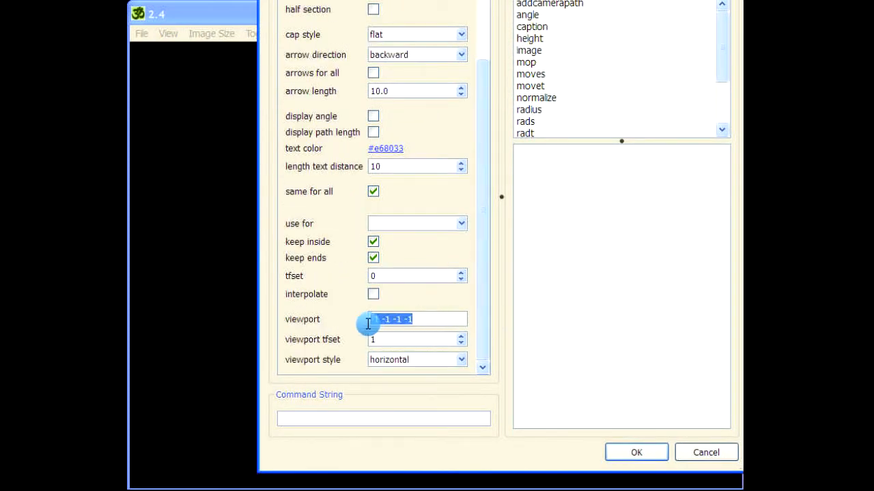
type("0 0 0.")
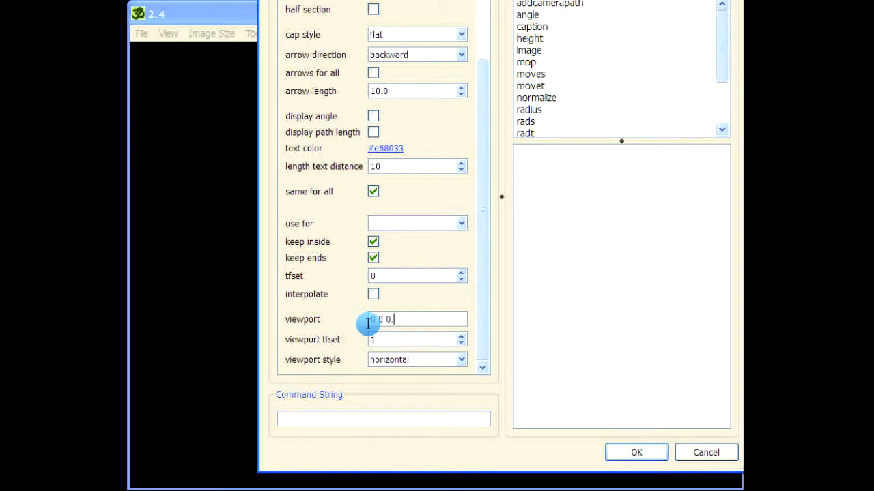
type("5 0.25")
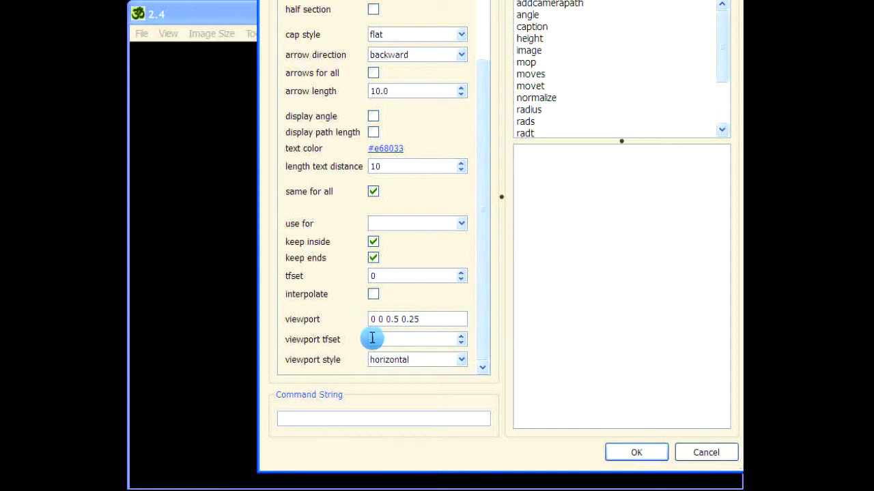
left_click(372, 338)
type("1")
left_click(649, 450)
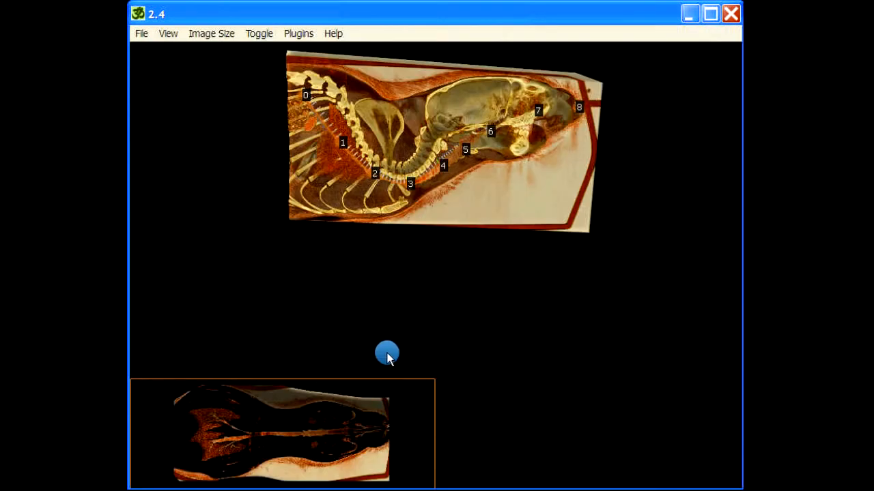
- Move the volume clear of the viewport and raise the path's viewport by changing its setting to 0 0.5 0.5 0.25
right_click_drag(557, 338, 657, 335)
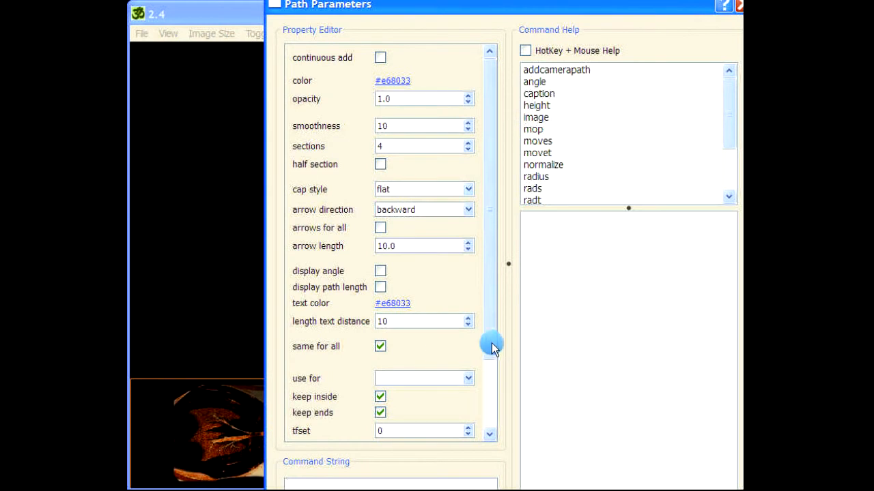
scroll(495, 429, "down", 2)
left_click(388, 388)
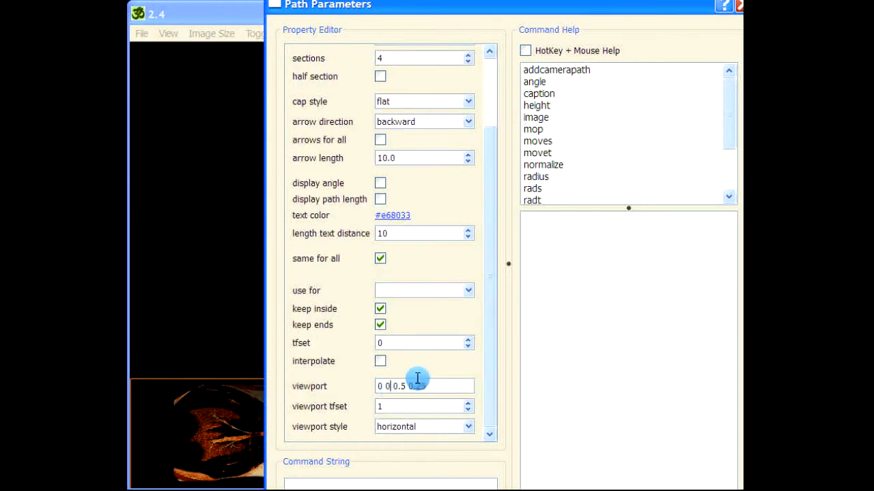
type(".5")
key("Return")
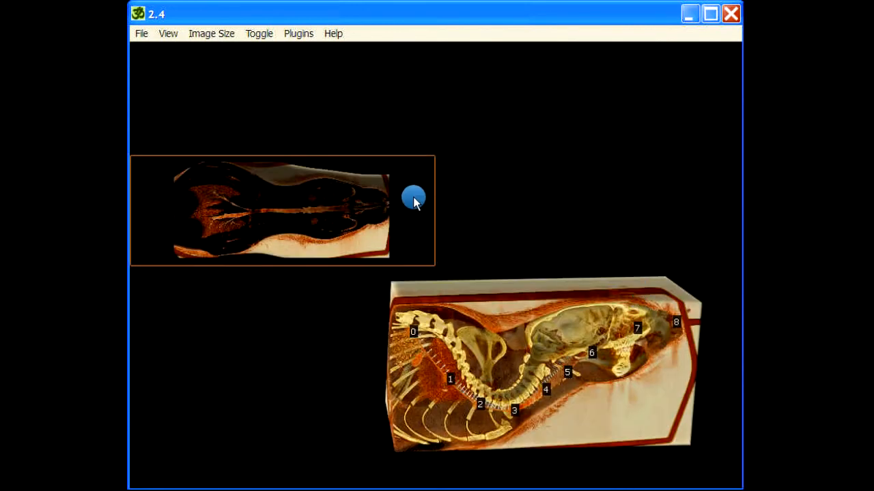
- Stretch the path's viewport across the full window width by setting it to 0 0.5 1 0.25
key("space")
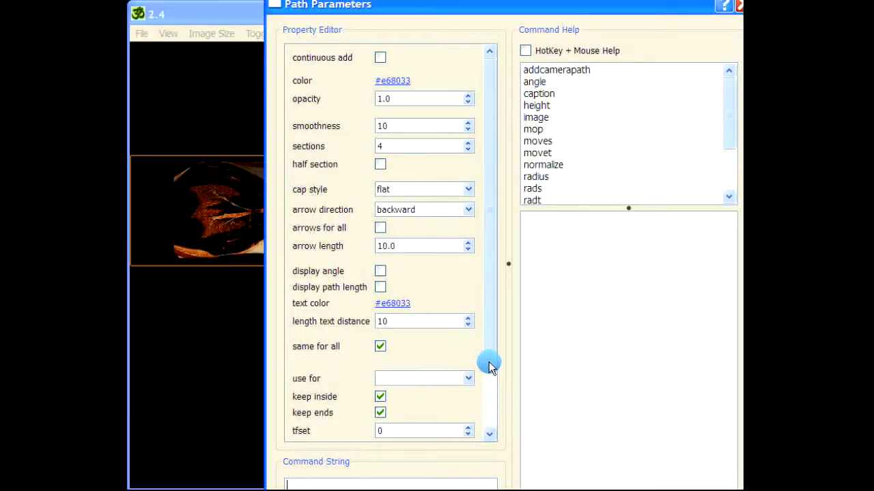
left_click_drag(492, 362, 500, 431)
left_click(414, 387)
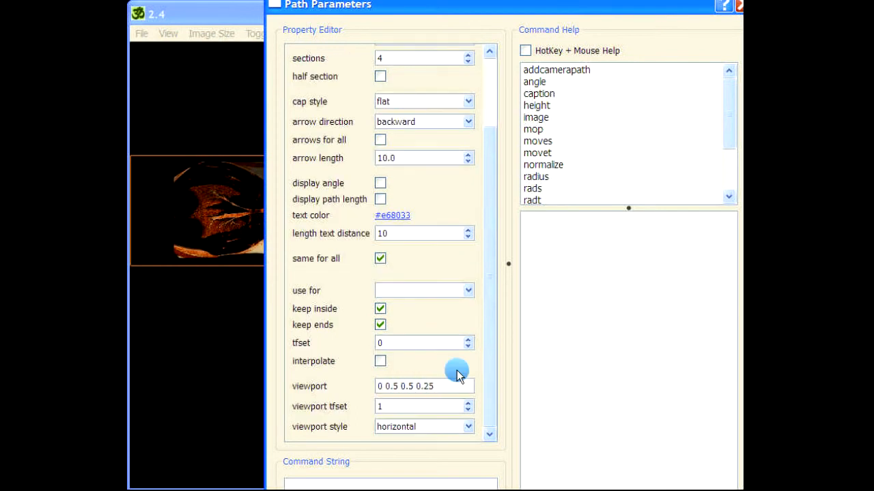
key("BackSpace")
key("BackSpace")
key("BackSpace")
type("1")
key("Return")
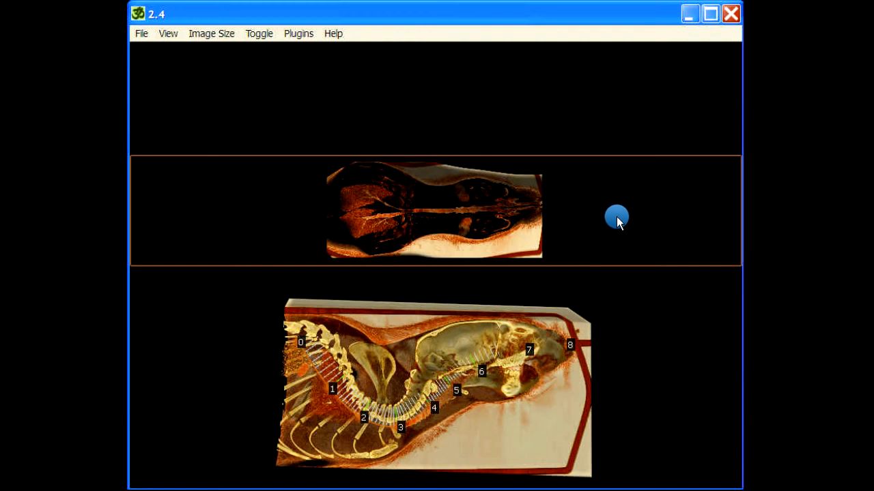
- Narrow the straightened strip around the windpipe by running the path command rads 50
key("space")
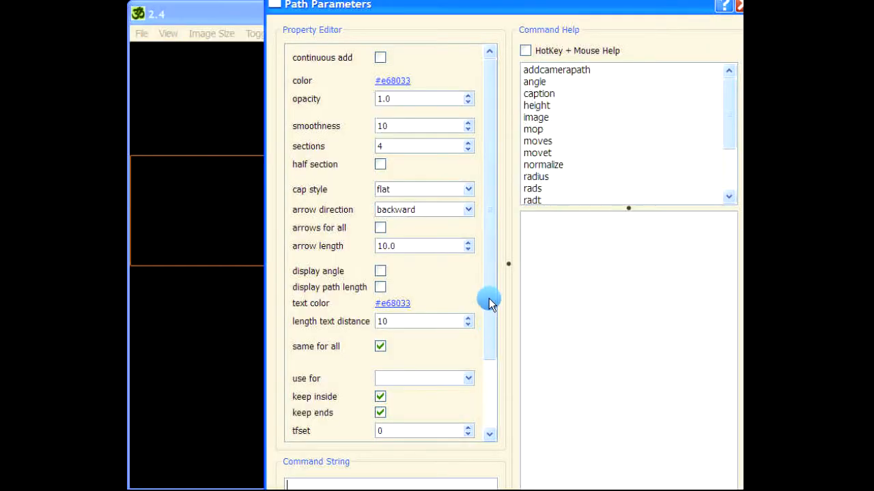
left_click_drag(486, 292, 490, 365)
left_click_drag(476, 8, 474, 0)
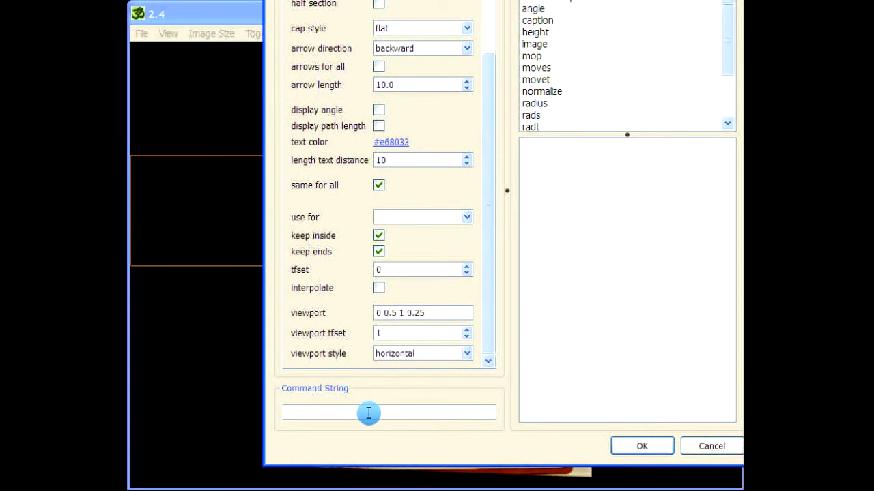
left_click(369, 412)
type("rads 50")
key("Return")
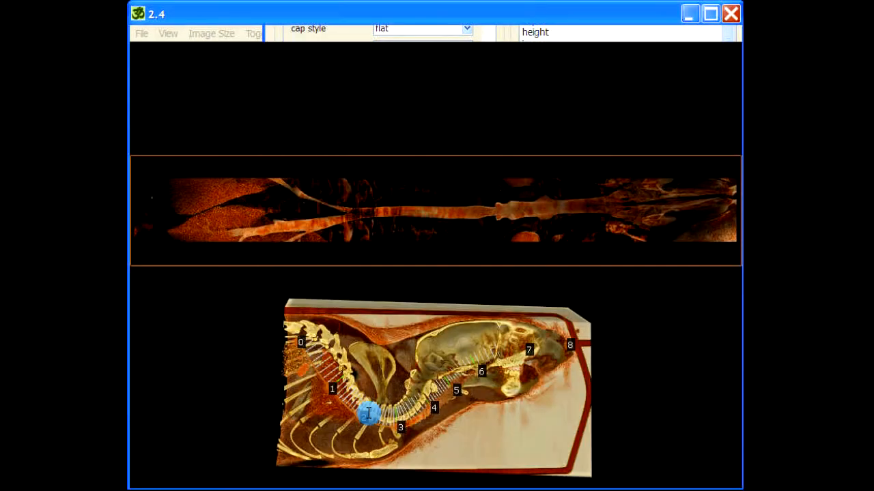
- Try to widen the strip by running rads 200 as a general command without the path selected
key("space")
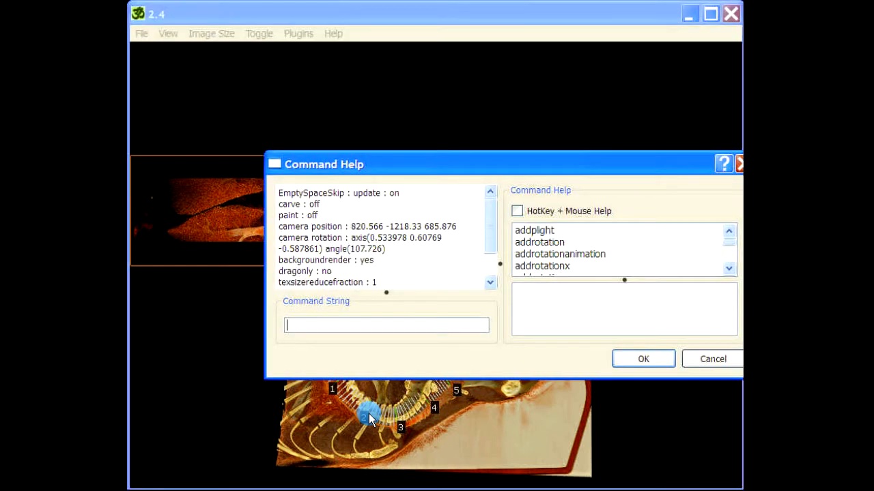
type("radt")
key("BackSpace")
type("s 200")
key("Return")
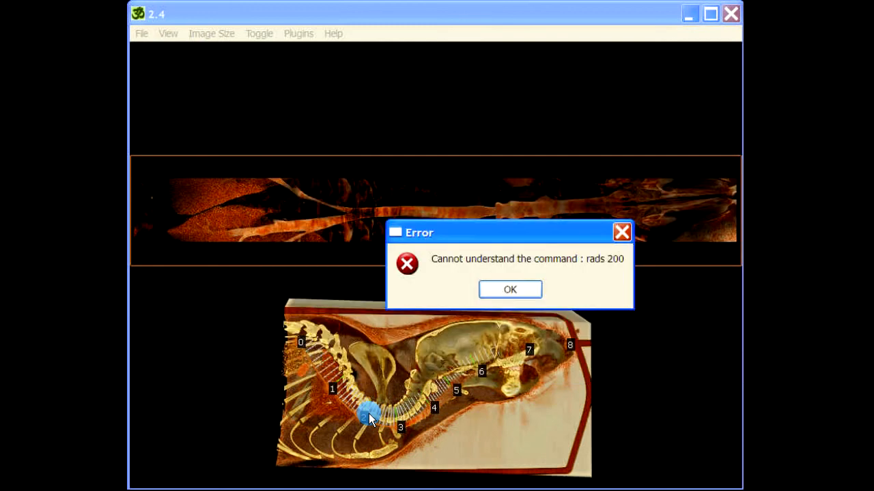
key("Return")
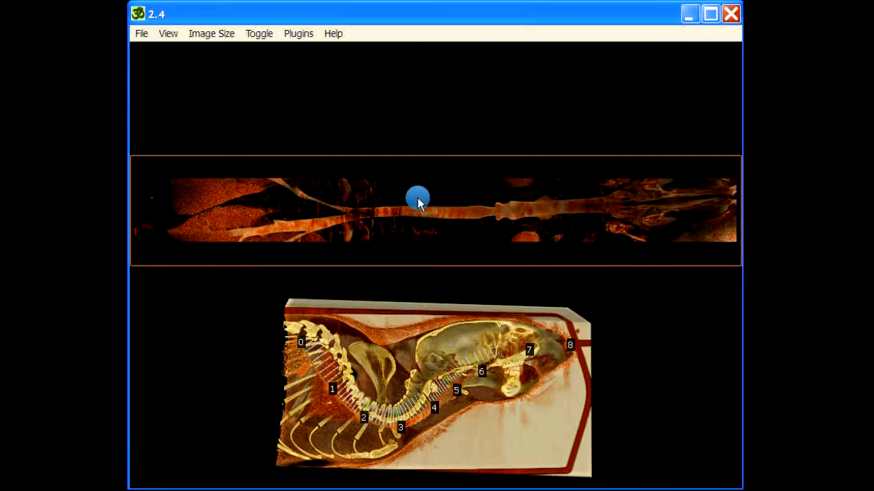
- Widen the straightened strip by running rads 200 in the path's parameters, and shrink the volume view beneath the viewport
key("space")
type("rads ")
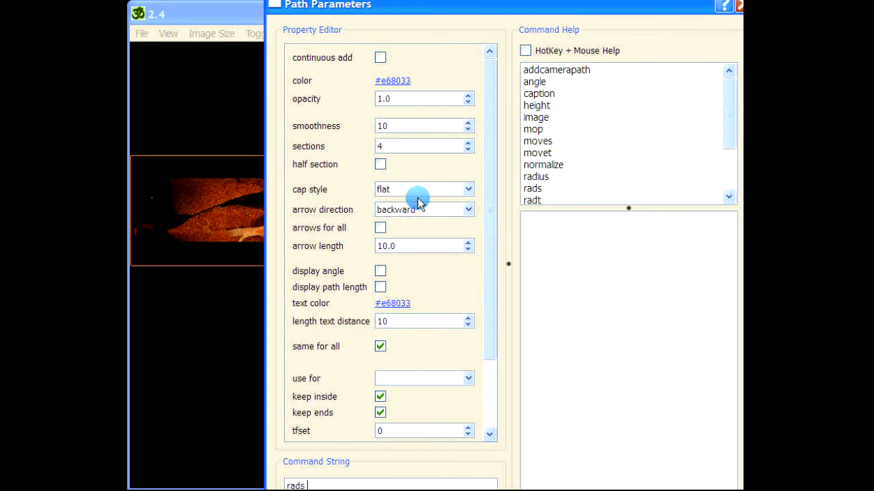
type("200")
key("Return")
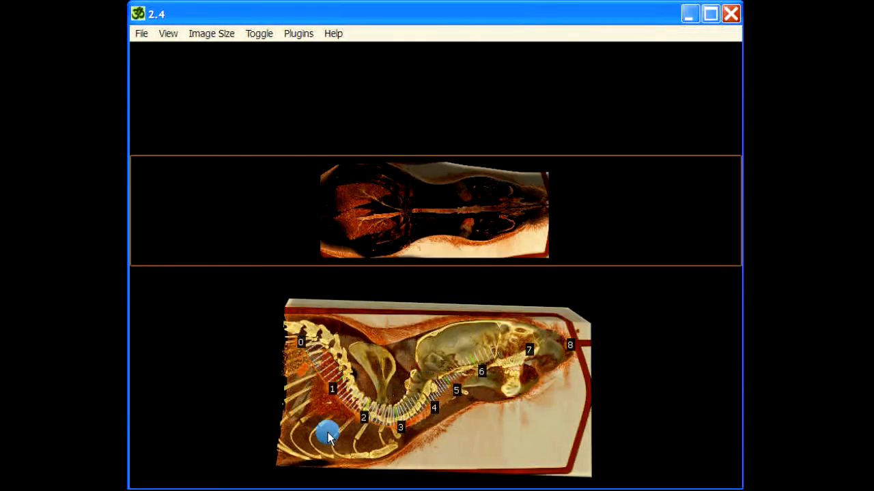
left_click_drag(643, 389, 642, 351)
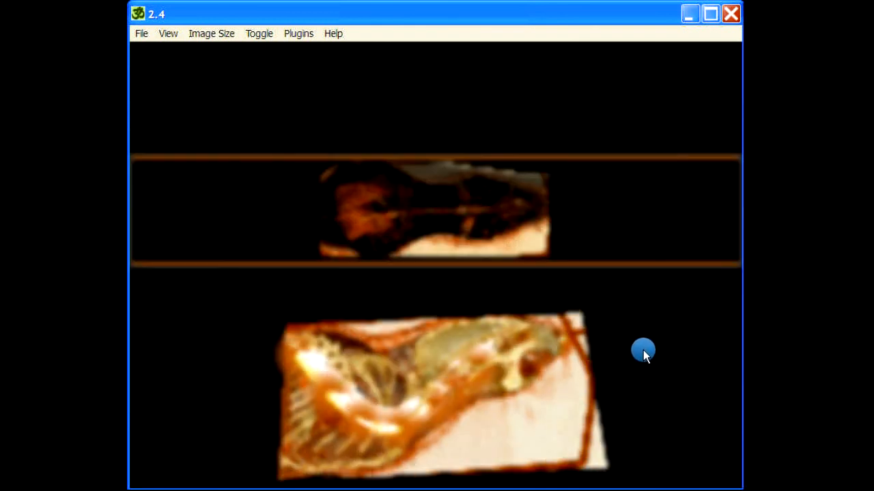
left_click_drag(630, 299, 657, 361)
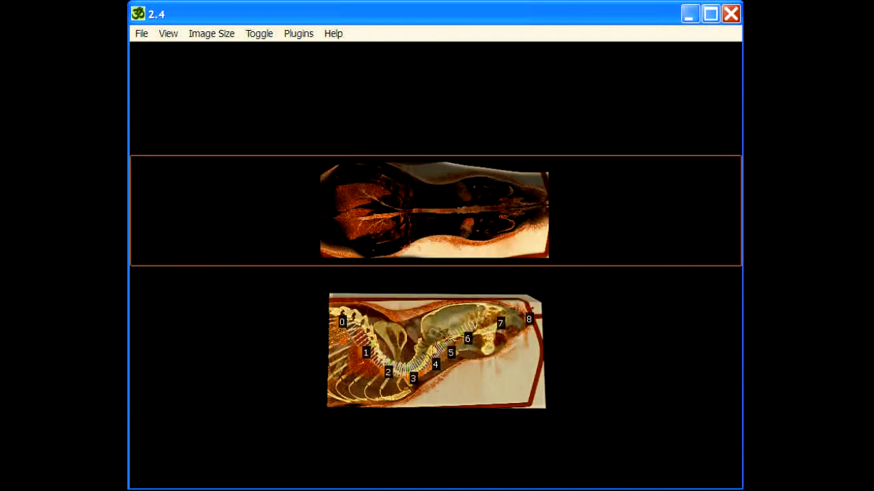